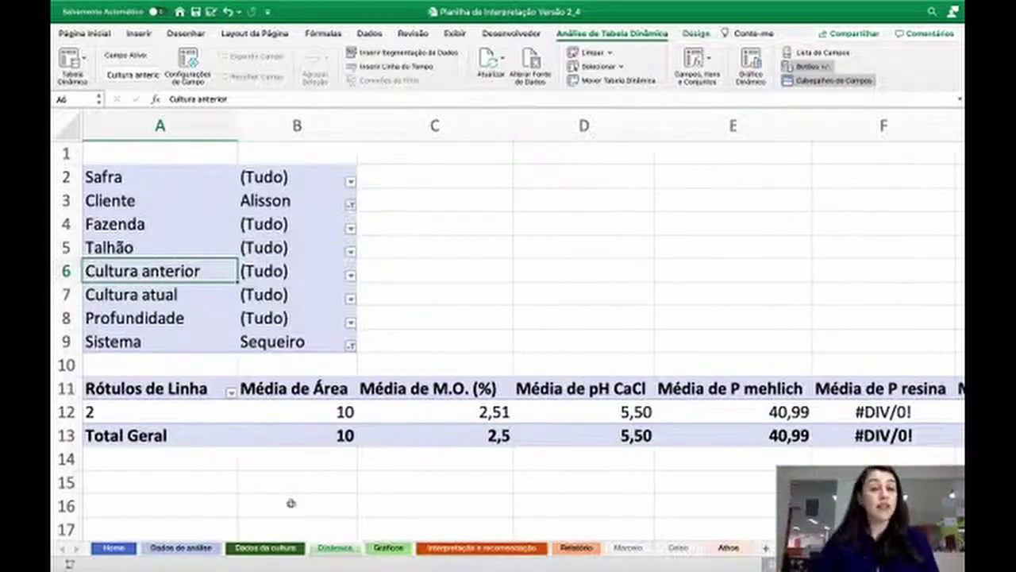
# Step: Review the Home sheet and the last data rows, 92 to 94, on the Dados de análise sheet
pyautogui.click(114, 549)
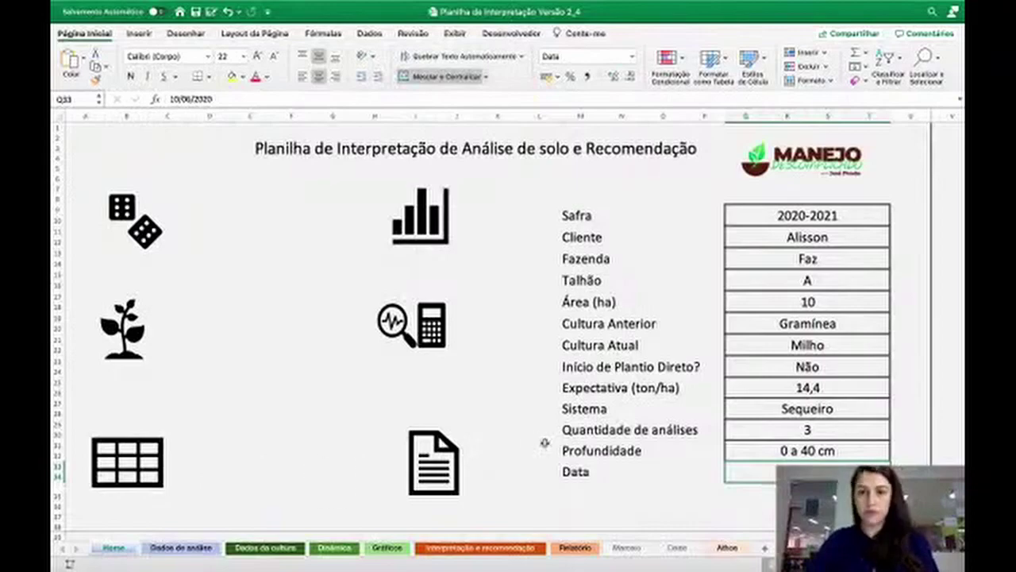
pyautogui.click(176, 548)
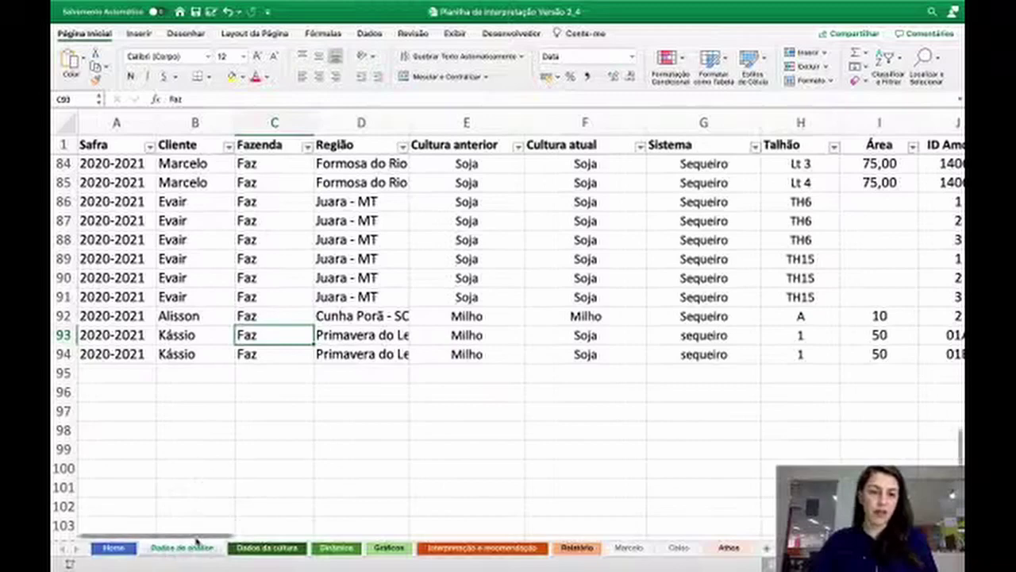
pyautogui.scroll(2, 249, 380)
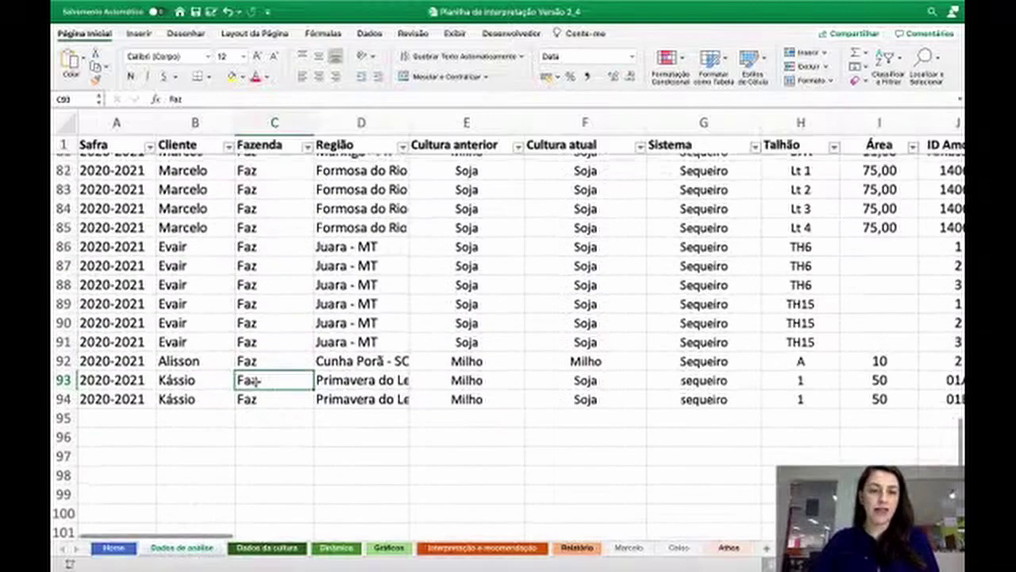
pyautogui.scroll(-1, 250, 385)
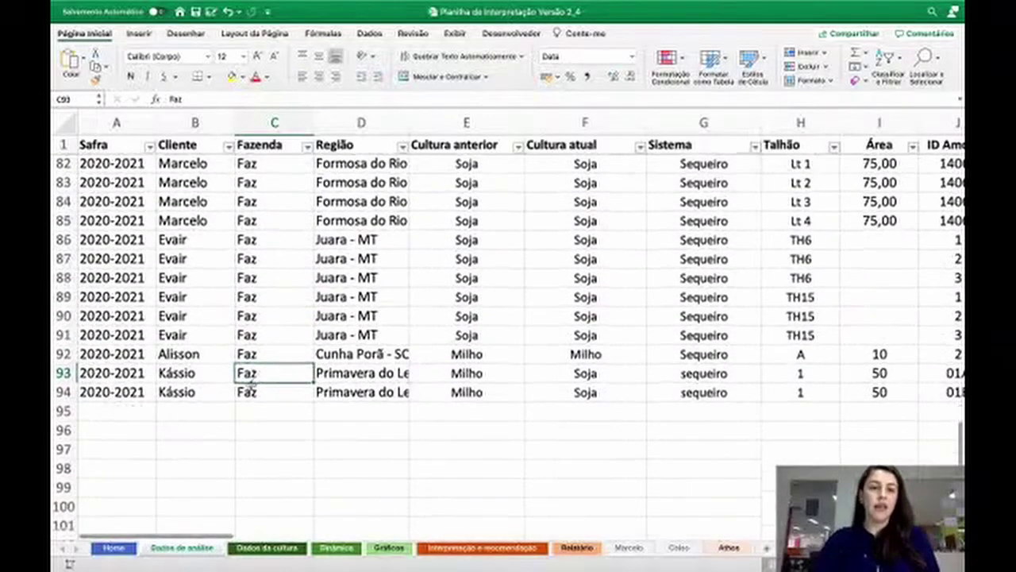
pyautogui.click(64, 354)
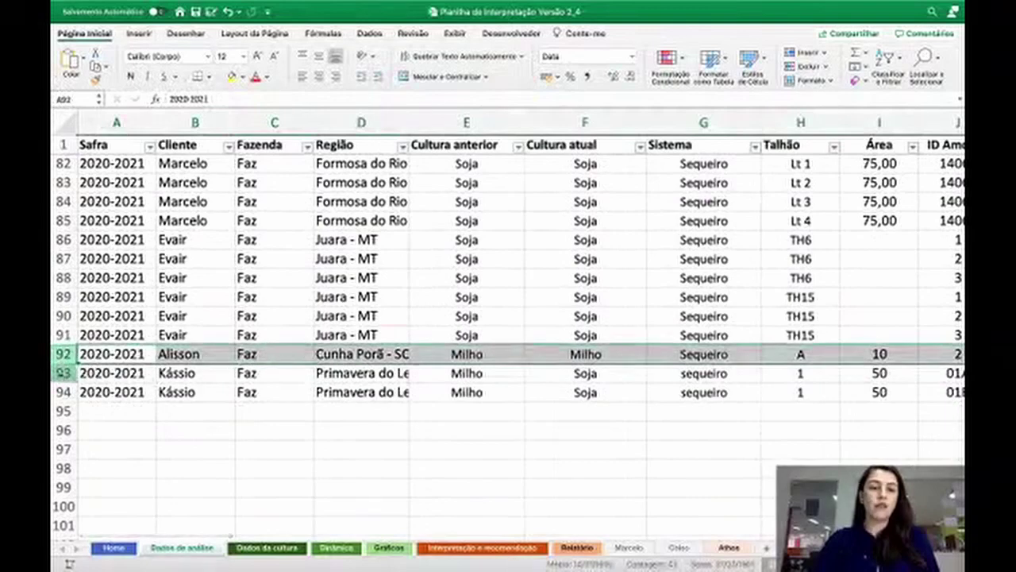
pyautogui.click(61, 373)
pyautogui.click(63, 392)
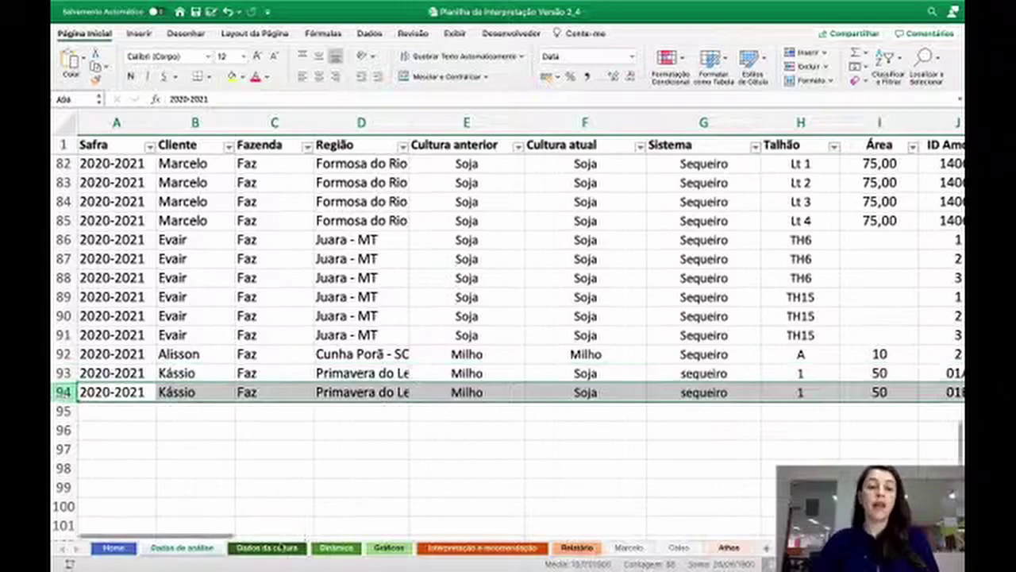
# Step: Open the Dinâmica sheet, look over the pivot table's report filters, and select the Fazenda filter cell B4
pyautogui.click(335, 548)
pyautogui.scroll(3, 469, 234)
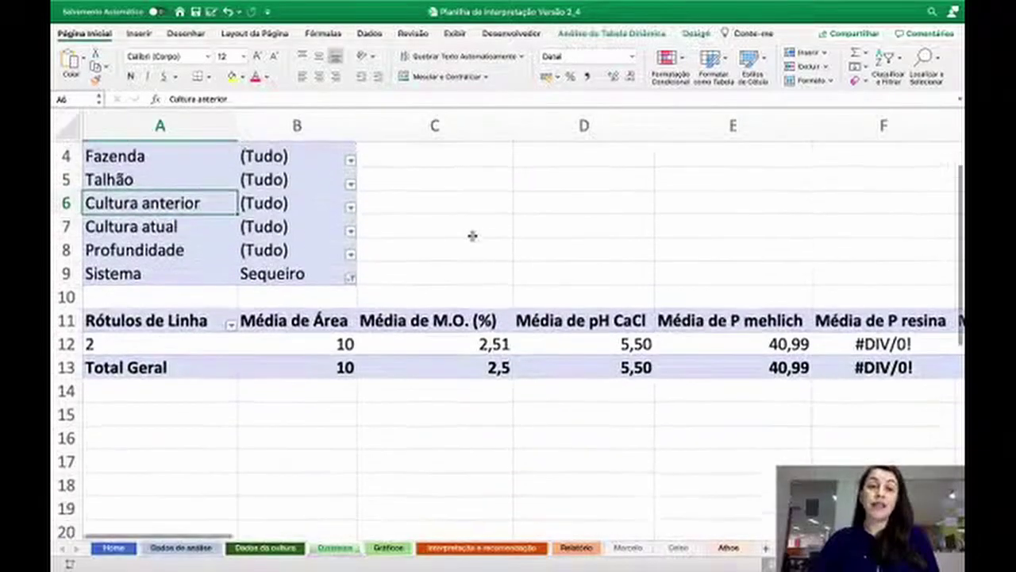
pyautogui.scroll(2, 473, 238)
pyautogui.click(186, 220)
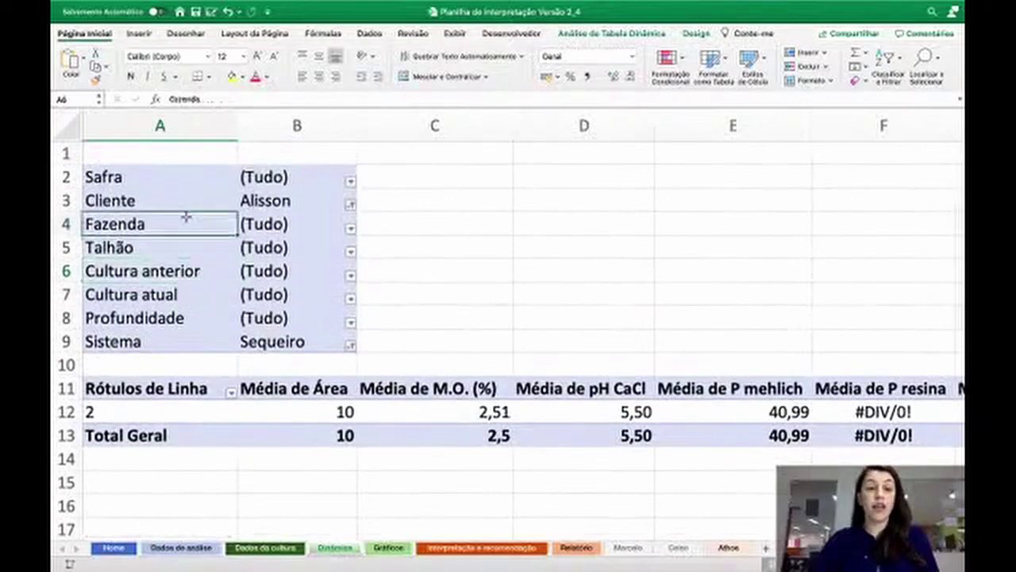
pyautogui.click(425, 226)
pyautogui.click(494, 299)
pyautogui.click(606, 288)
pyautogui.click(284, 230)
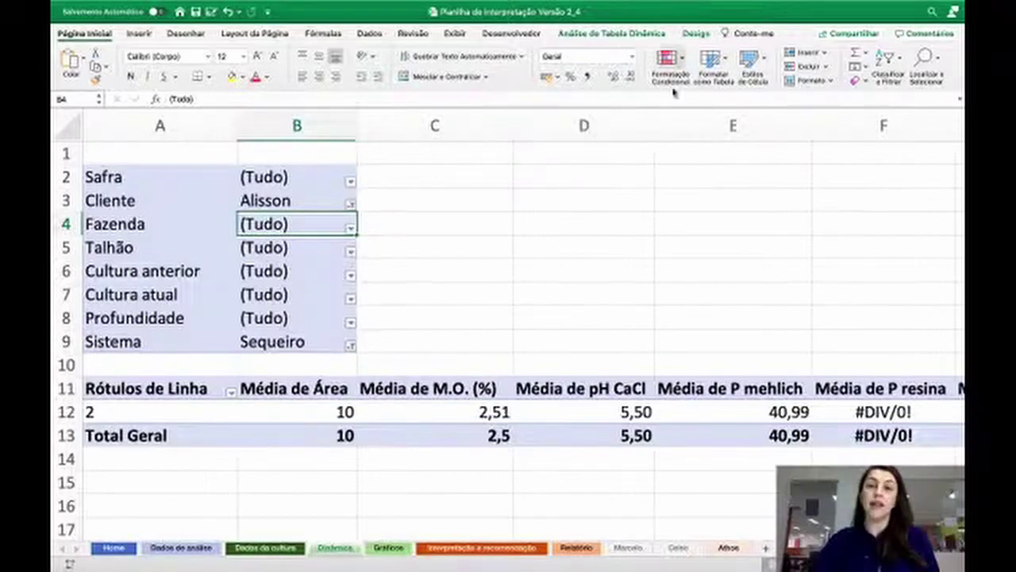
# Step: Refresh the pivot table on the Dinâmica sheet with the current source data
pyautogui.click(603, 34)
pyautogui.click(604, 34)
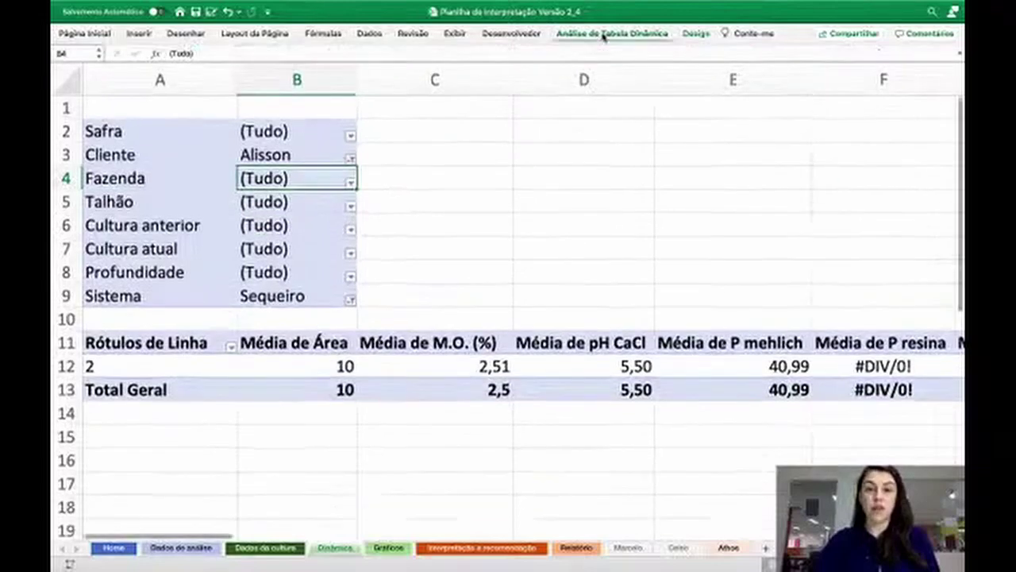
pyautogui.click(604, 34)
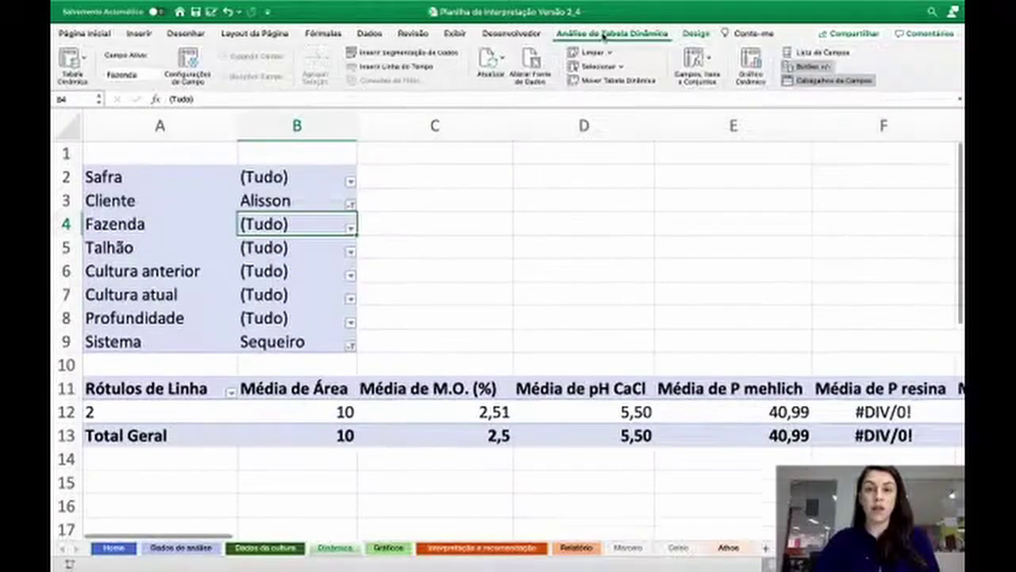
pyautogui.click(487, 60)
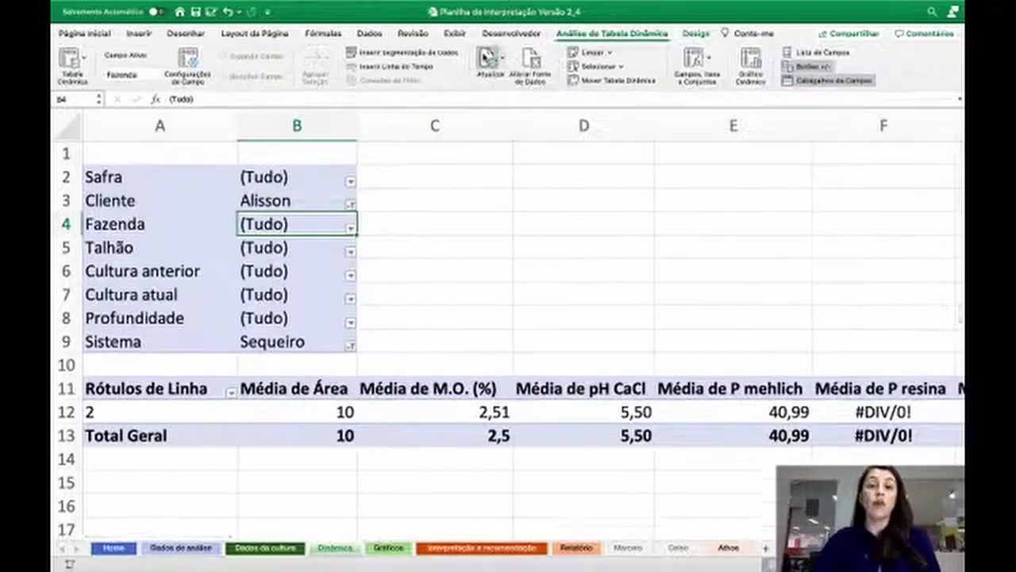
pyautogui.click(487, 58)
pyautogui.click(487, 58)
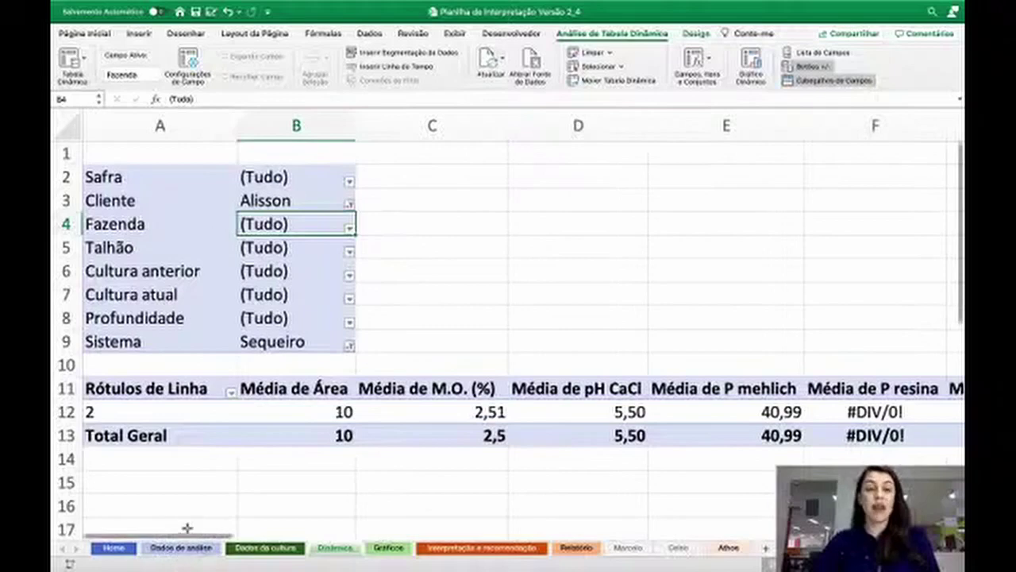
# Step: Check the pivot table's source range 'Dados de análise'!$A$1:$AQ$127 against the rows on the data sheet, and accept it
pyautogui.click(530, 55)
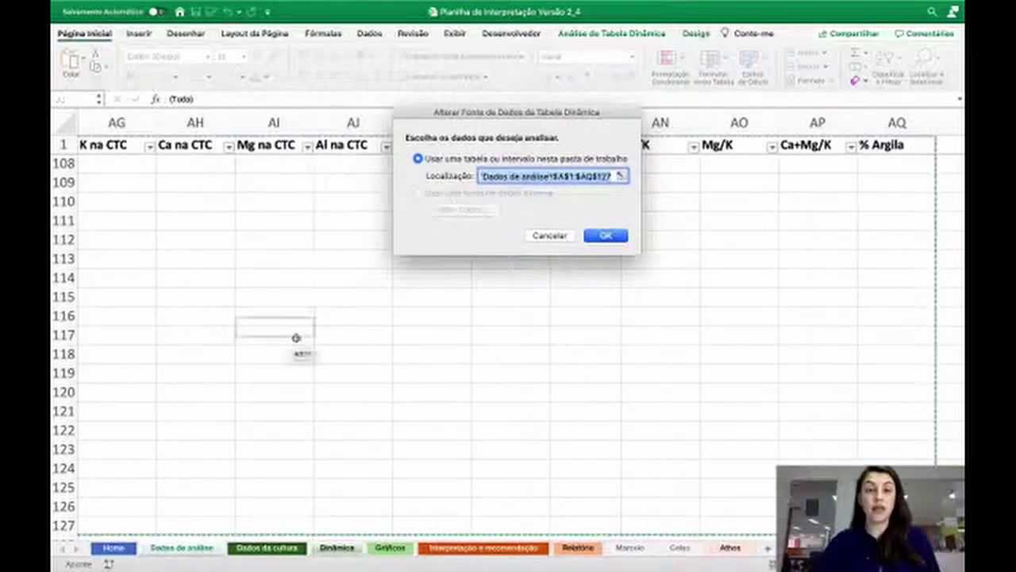
pyautogui.scroll(-3, 320, 322)
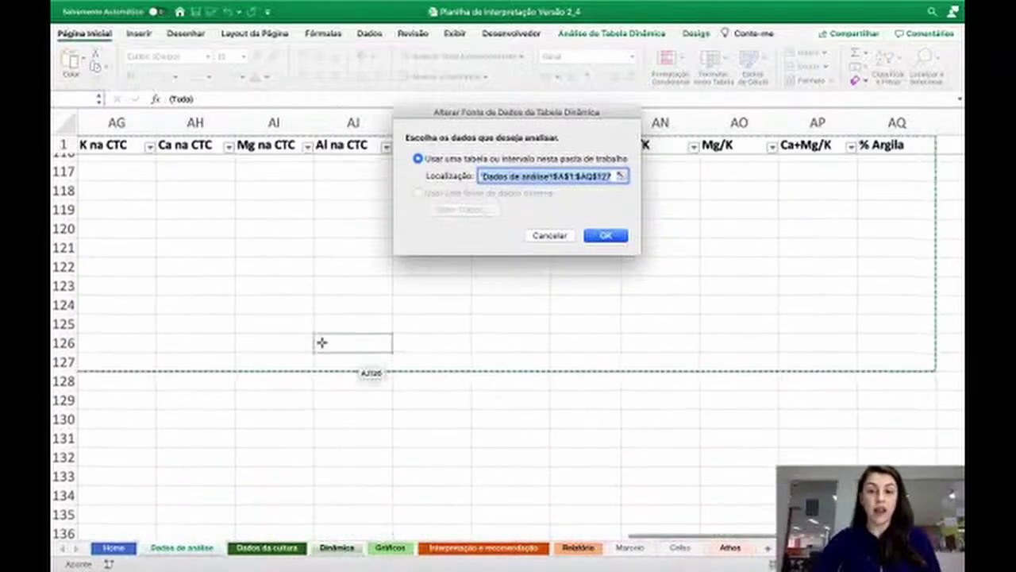
pyautogui.hscroll(-15, 326, 343)
pyautogui.hscroll(-2, 321, 345)
pyautogui.scroll(20, 321, 345)
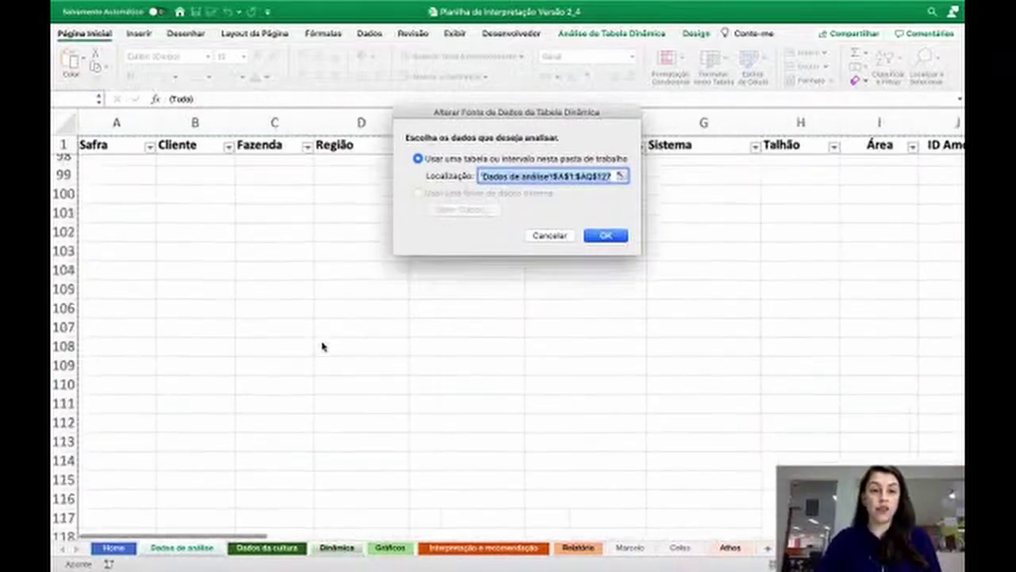
pyautogui.scroll(7, 322, 346)
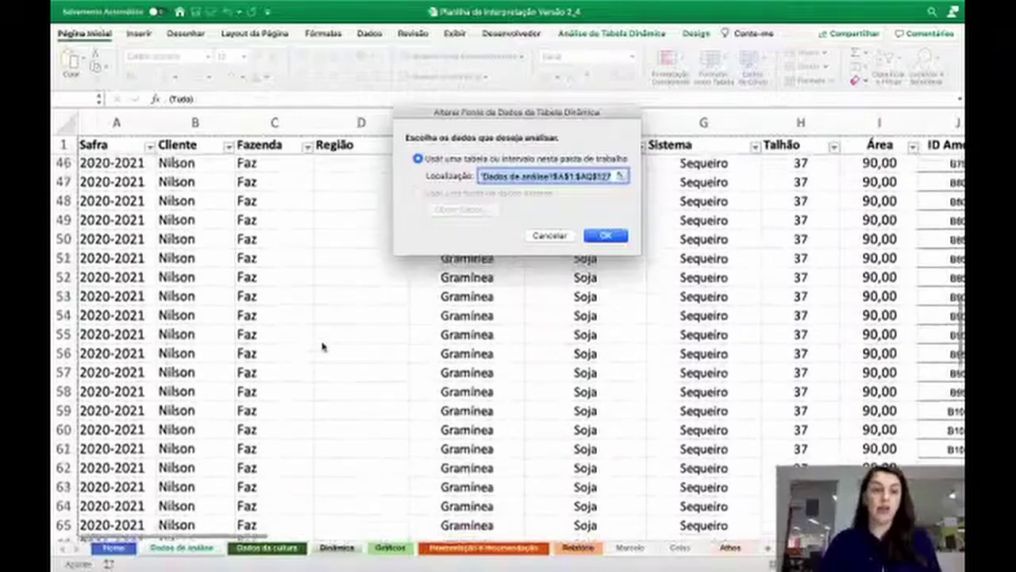
pyautogui.scroll(-12, 323, 346)
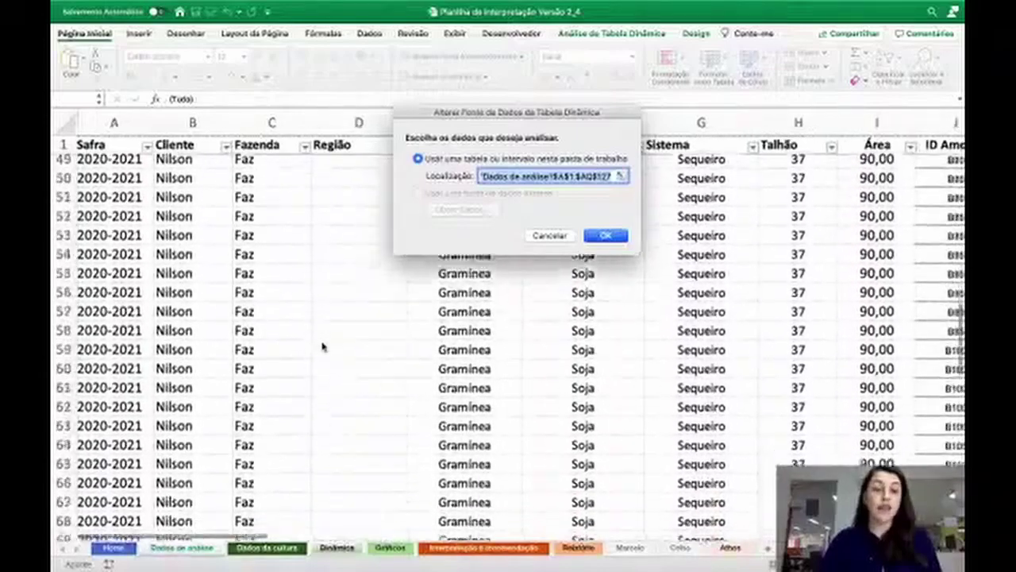
pyautogui.scroll(-5, 322, 346)
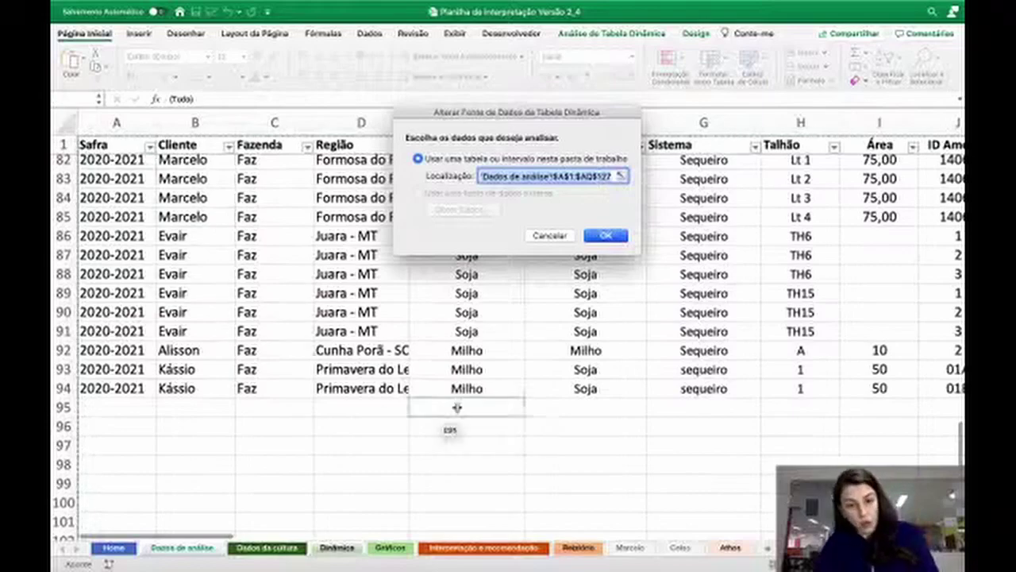
pyautogui.scroll(-8, 615, 477)
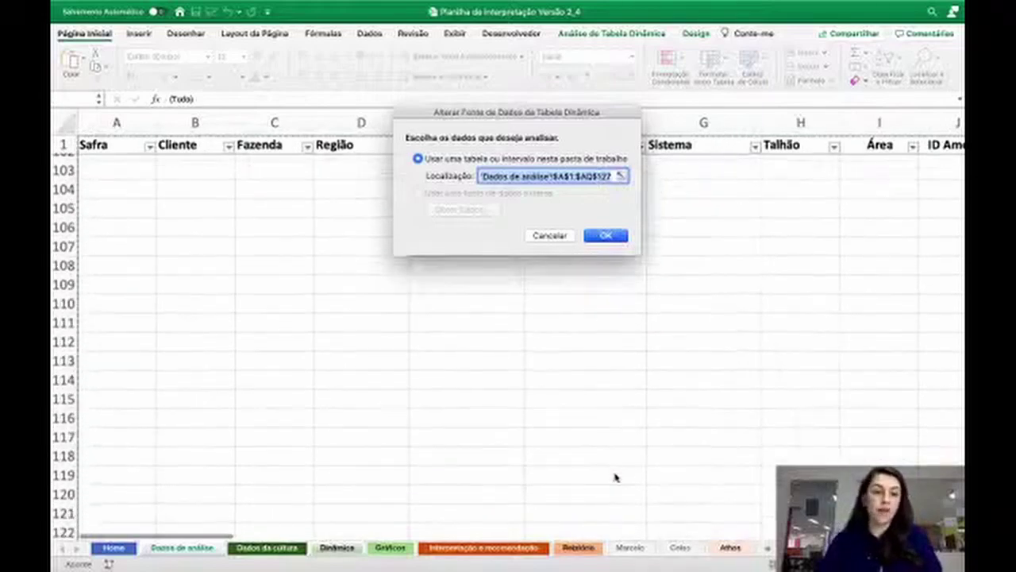
pyautogui.scroll(-3, 615, 477)
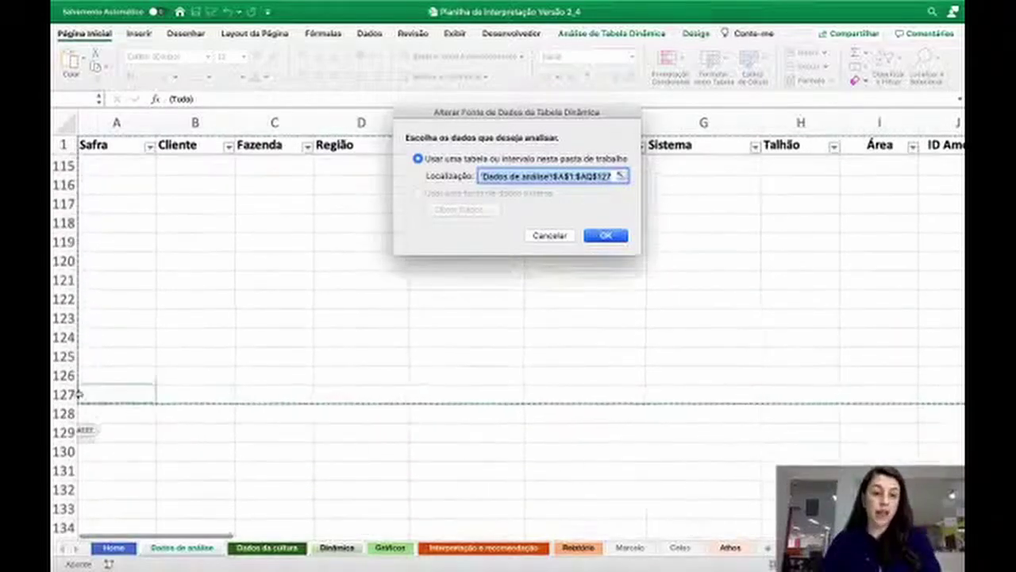
pyautogui.scroll(3, 162, 342)
pyautogui.scroll(5, 166, 346)
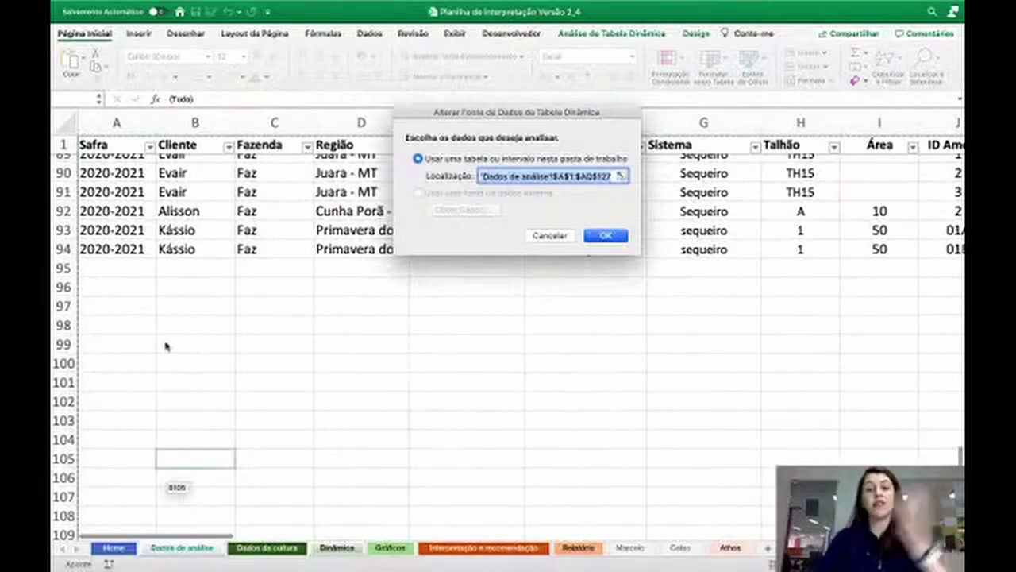
pyautogui.click(604, 236)
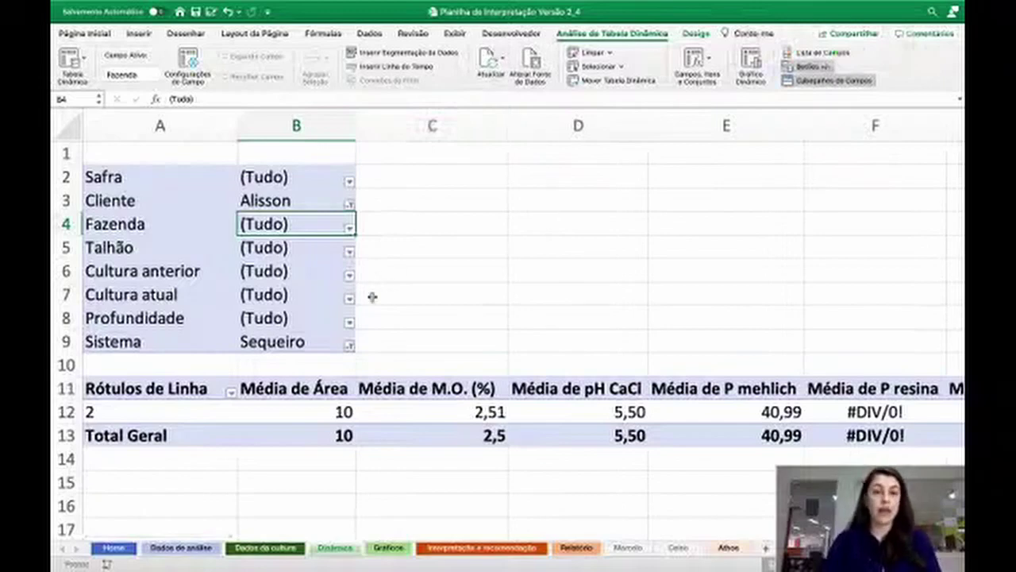
# Step: Clear all selections in the Cliente report filter and select only the second-to-last client in the list
pyautogui.click(350, 204)
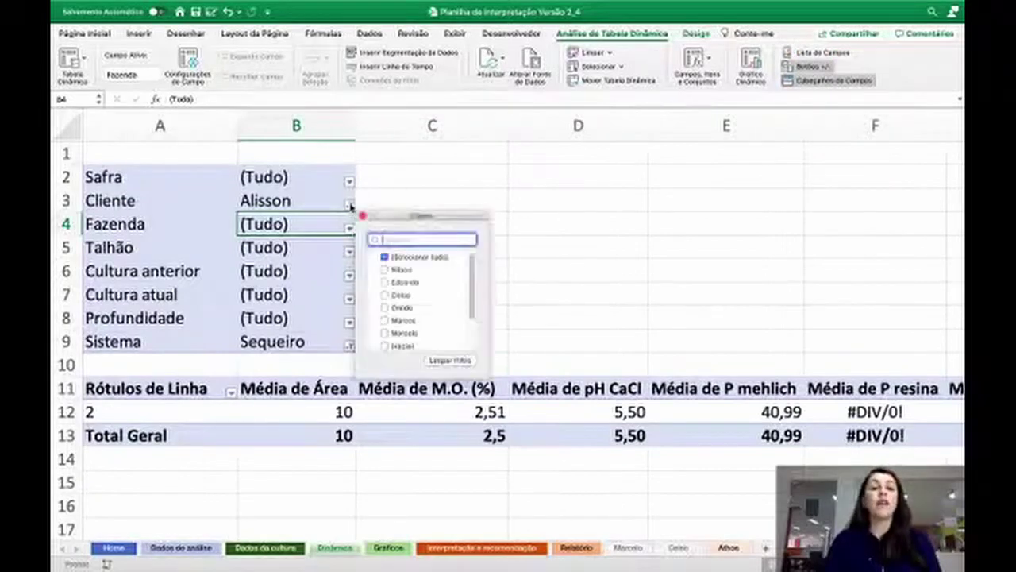
pyautogui.scroll(-5, 404, 300)
pyautogui.scroll(5, 403, 302)
pyautogui.click(384, 258)
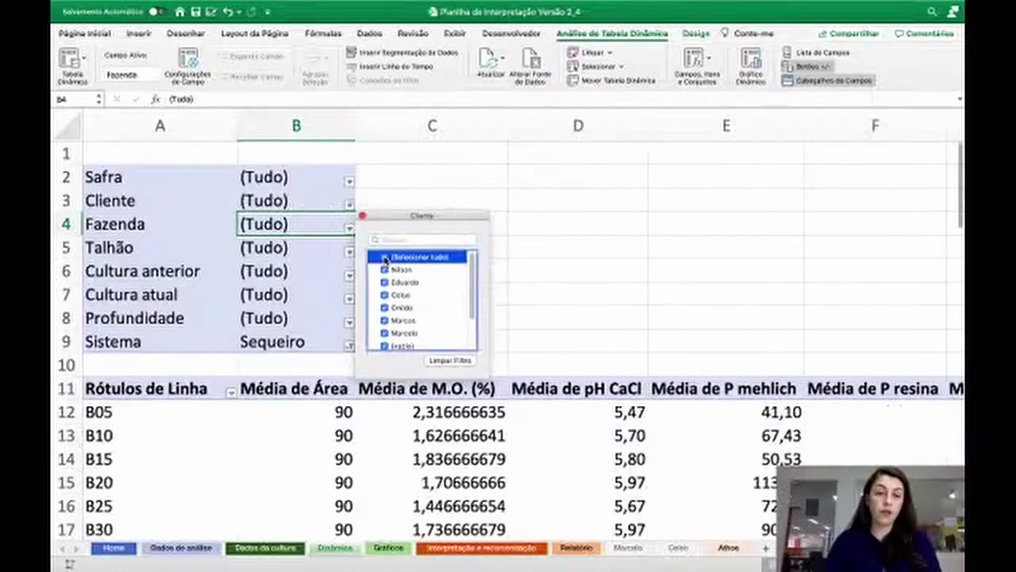
pyautogui.click(384, 258)
pyautogui.scroll(-5, 389, 309)
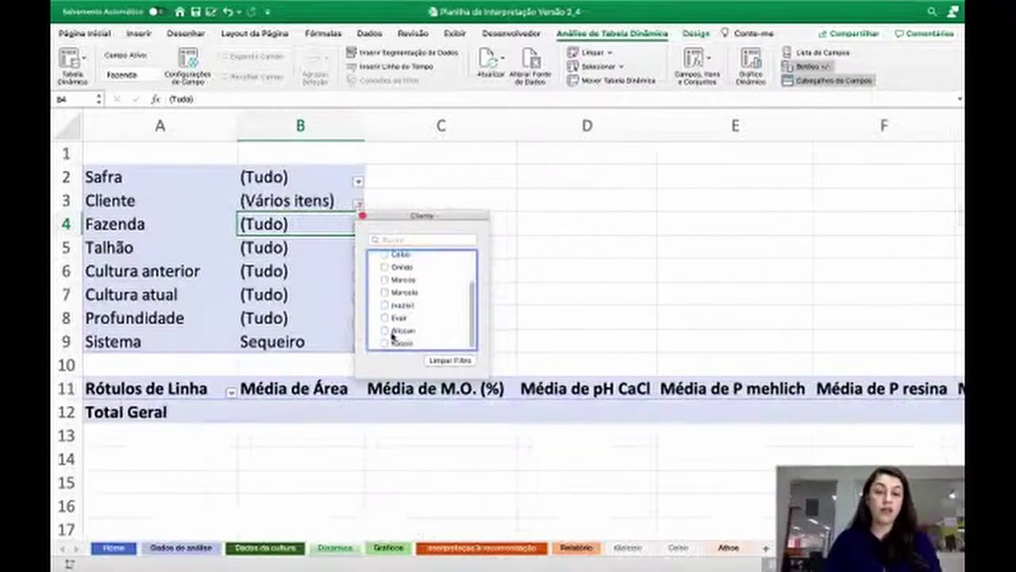
pyautogui.click(385, 331)
pyautogui.click(601, 312)
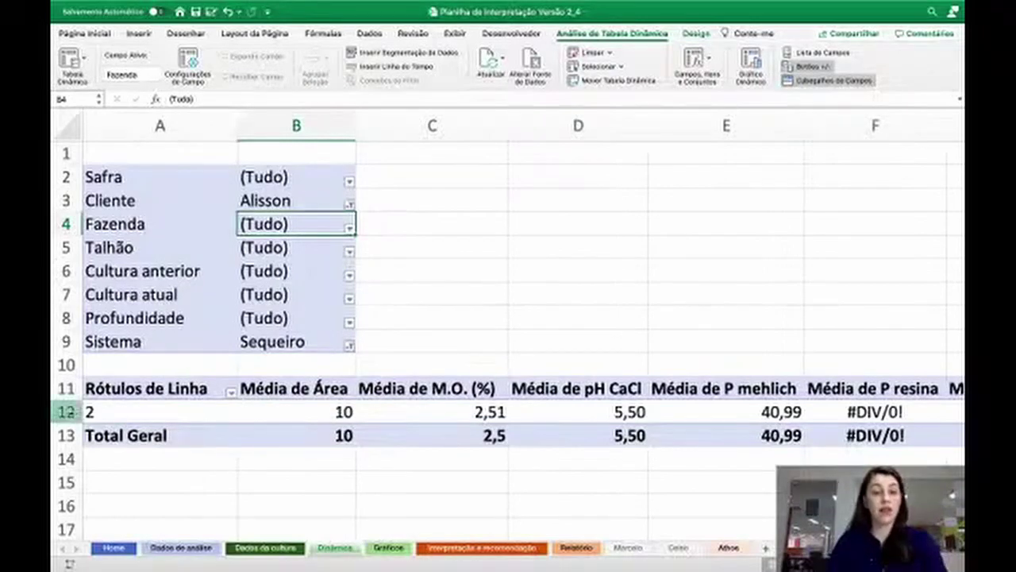
# Step: Examine the filtered client's result in row 12 and the pivot table's remaining report filters
pyautogui.click(68, 411)
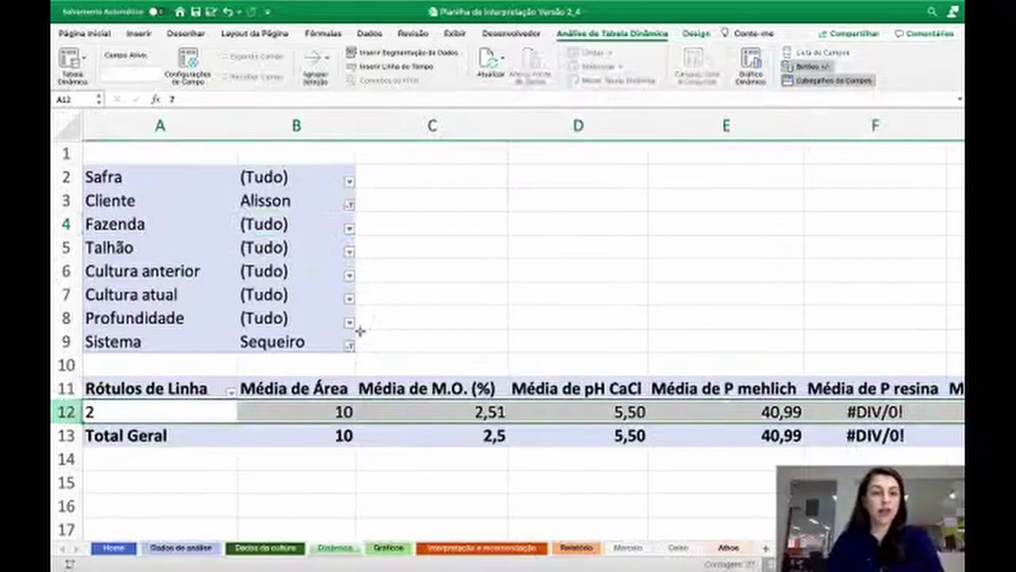
pyautogui.click(347, 229)
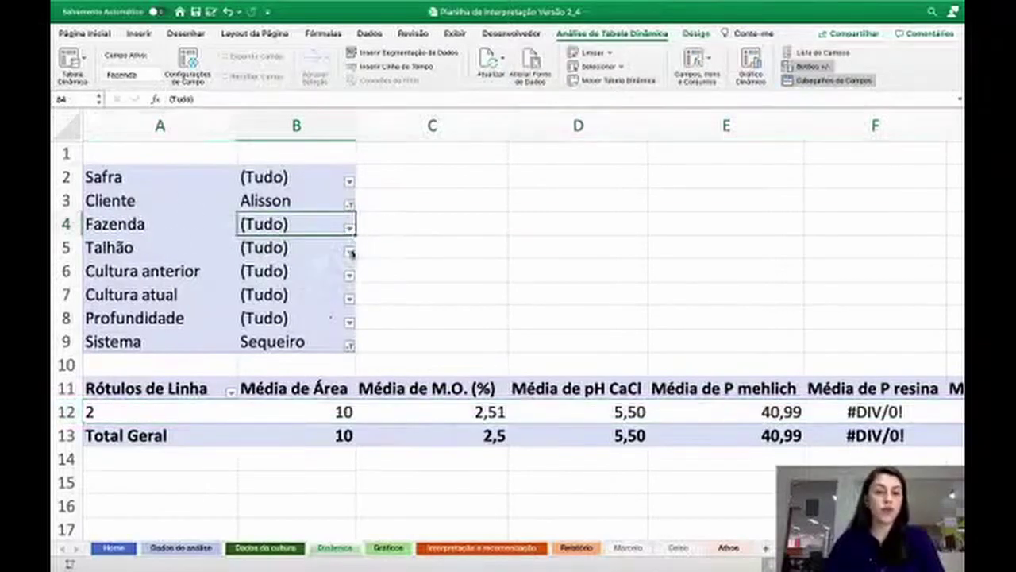
pyautogui.click(351, 252)
pyautogui.click(355, 295)
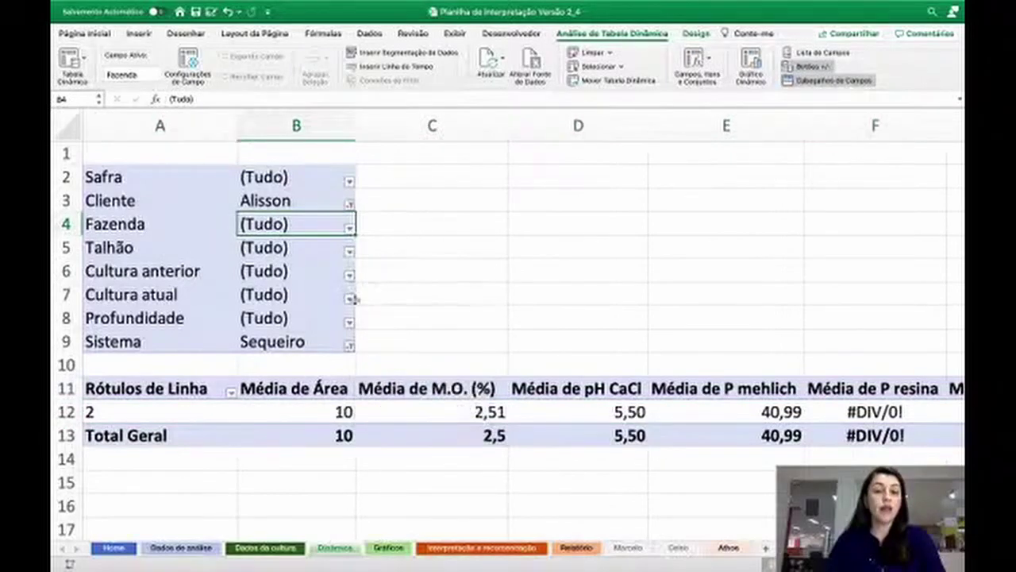
# Step: Clear all selections in the Profundidade report filter and select only the 20-30 depth
pyautogui.click(350, 323)
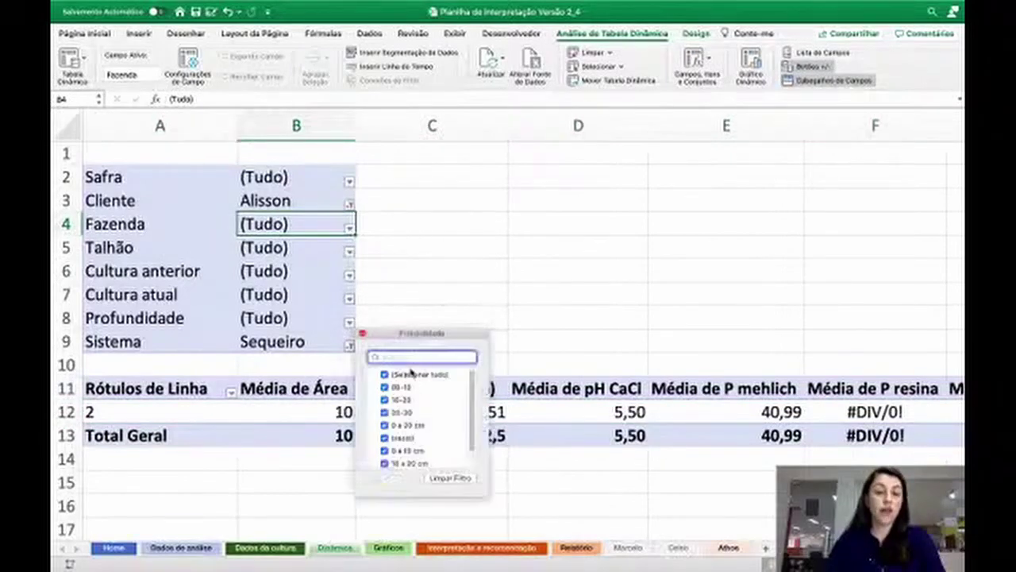
pyautogui.click(386, 375)
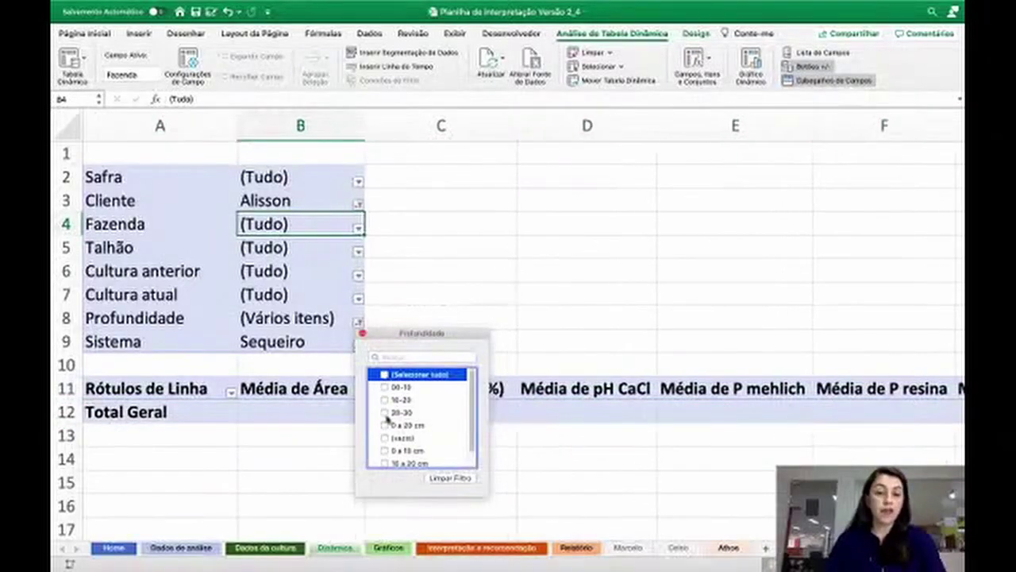
pyautogui.click(386, 413)
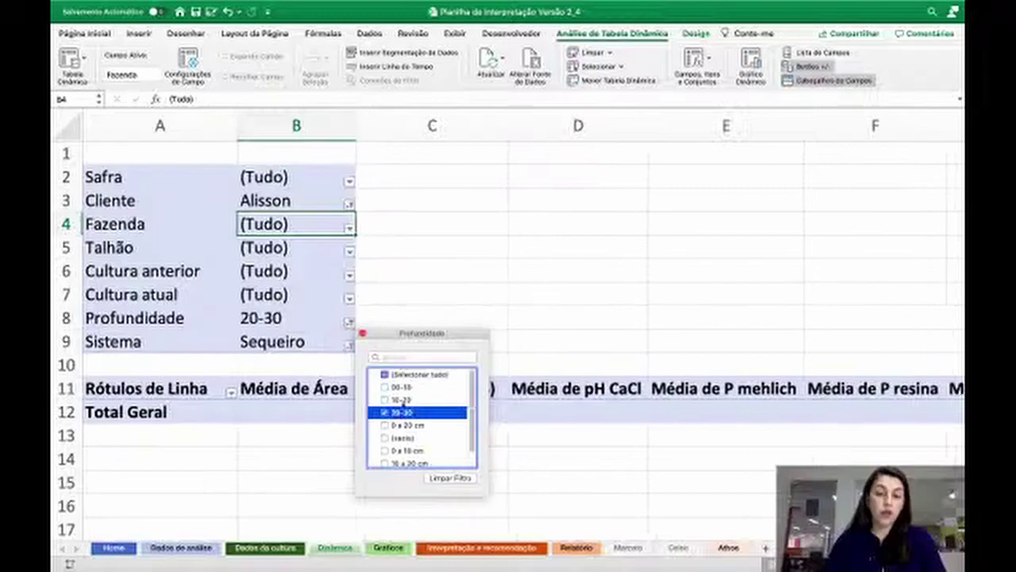
pyautogui.click(508, 211)
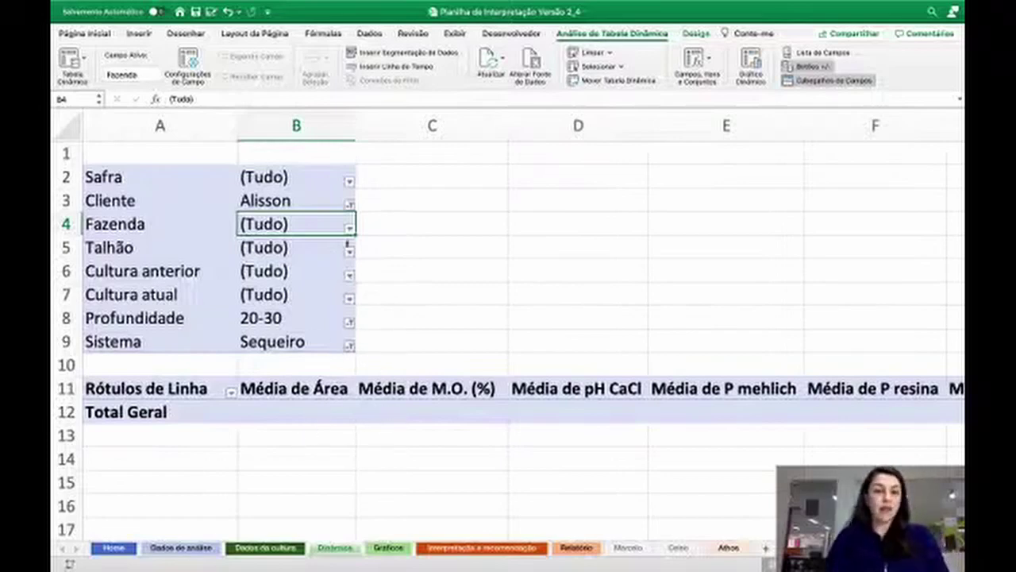
# Step: Reset the Profundidade report filter to include all sampling depths and close its list
pyautogui.click(349, 323)
pyautogui.scroll(-2, 414, 429)
pyautogui.scroll(3, 414, 430)
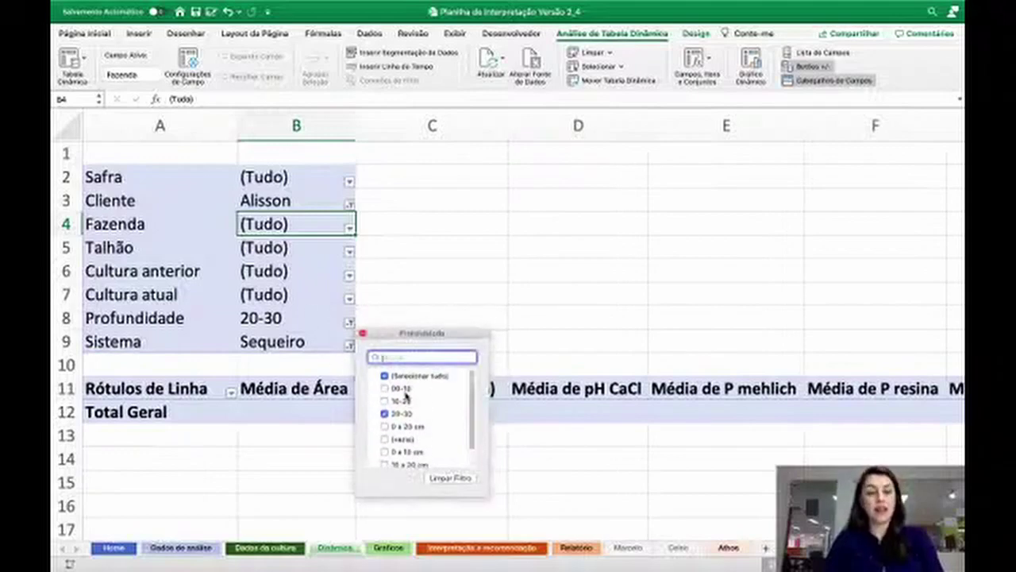
pyautogui.click(385, 374)
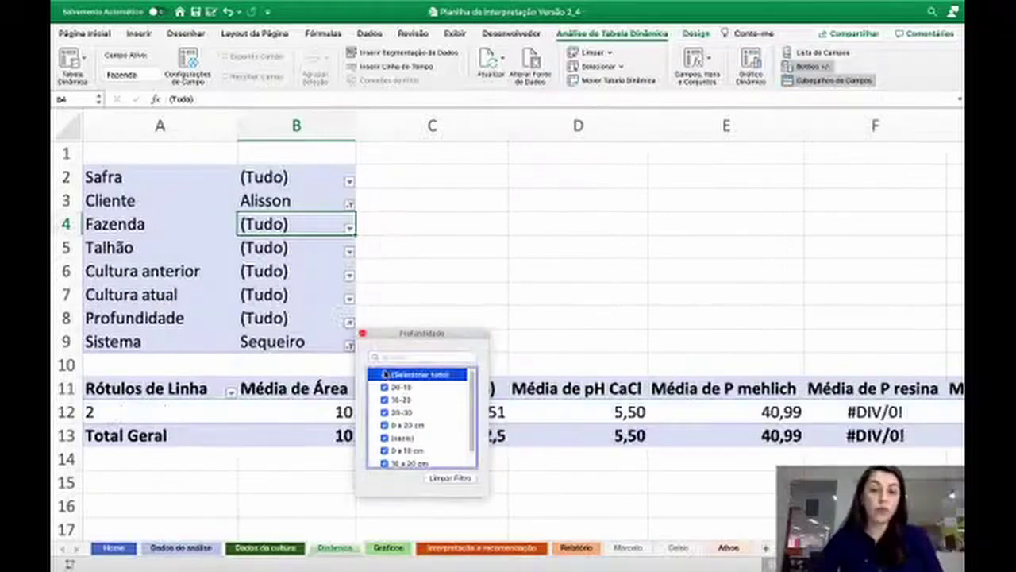
pyautogui.click(333, 200)
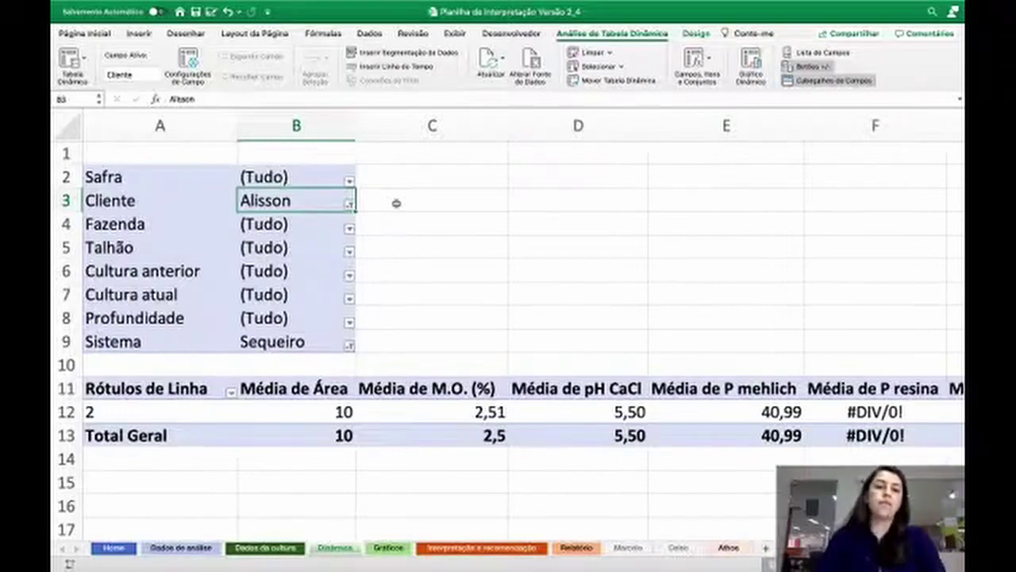
# Step: Include the blank entries in the Sistema report filter, and exclude them again so only Sequeiro is selected
pyautogui.click(350, 345)
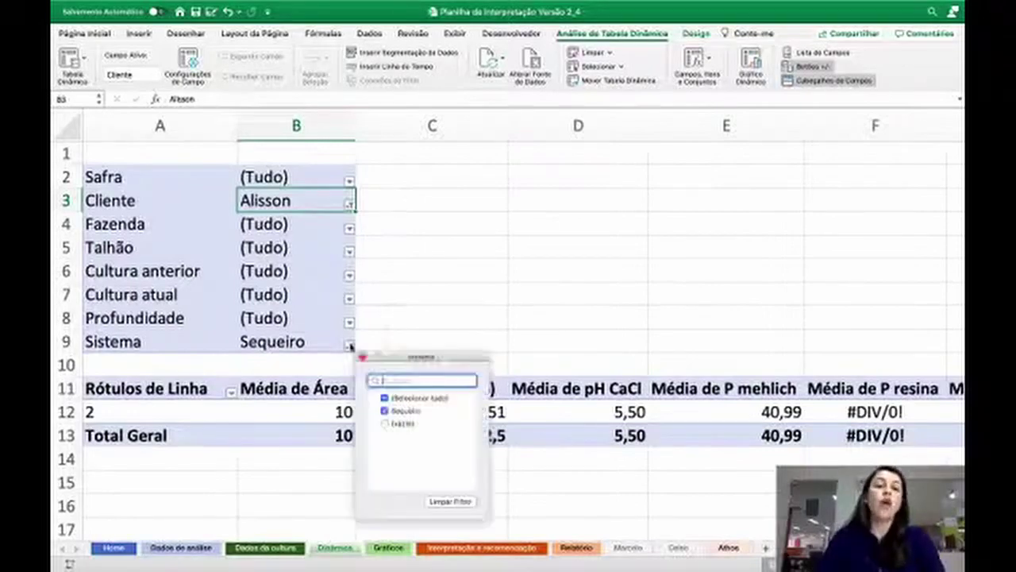
pyautogui.click(384, 425)
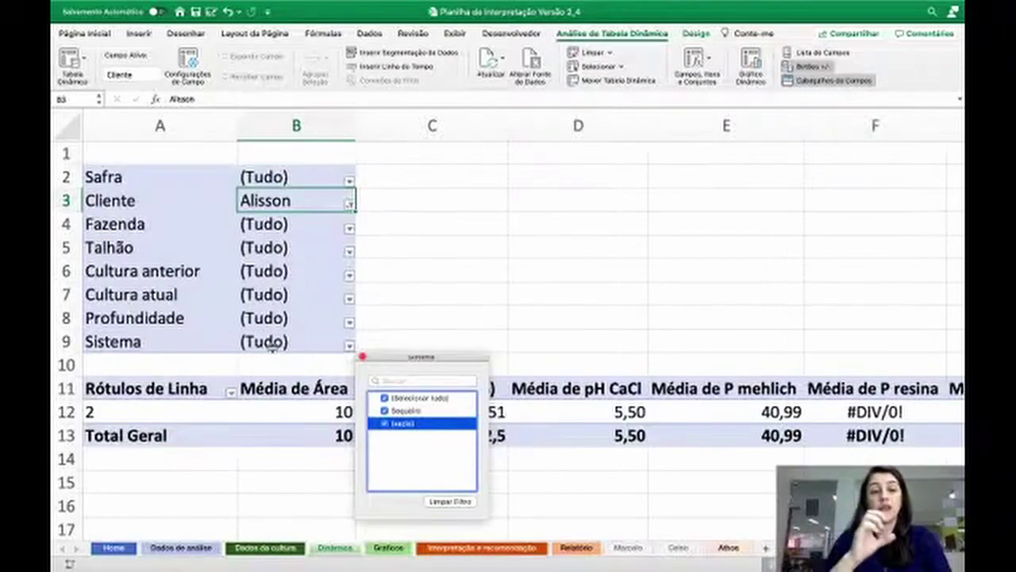
pyautogui.click(385, 424)
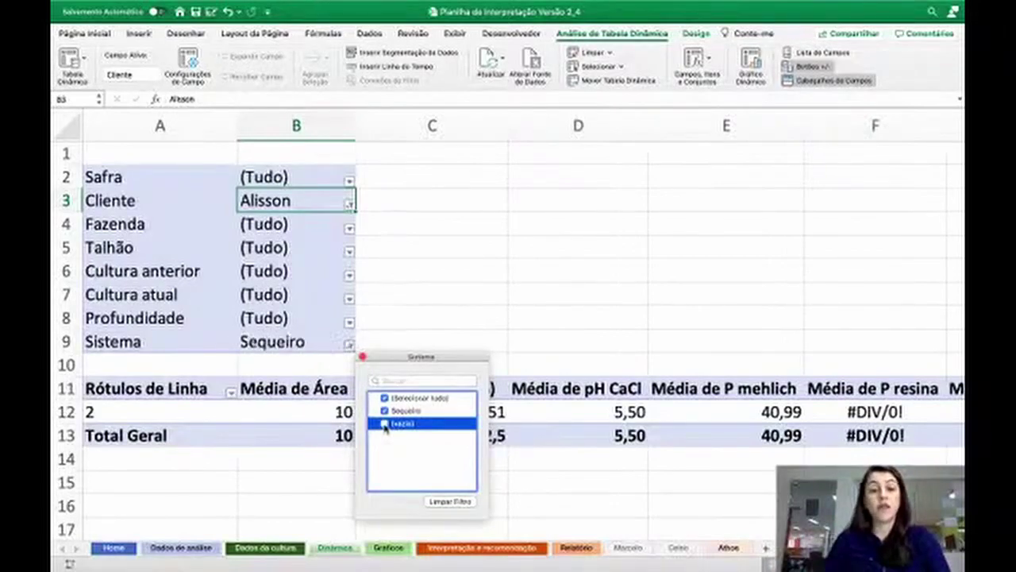
pyautogui.click(439, 274)
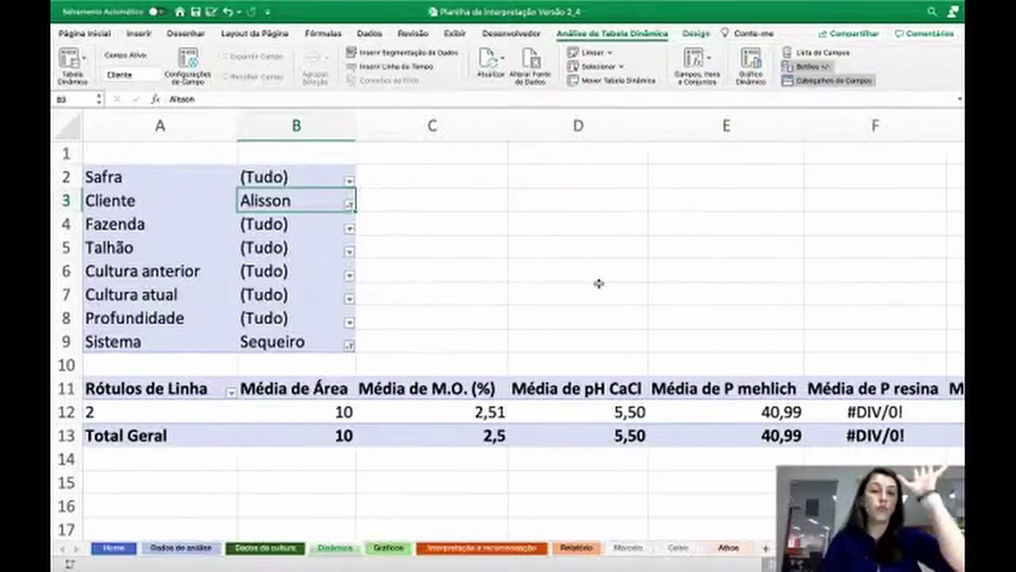
# Step: Examine the filtered client's nutrient averages across the pivot table's columns and its report filters
pyautogui.scroll(-1, 565, 413)
pyautogui.scroll(1, 565, 413)
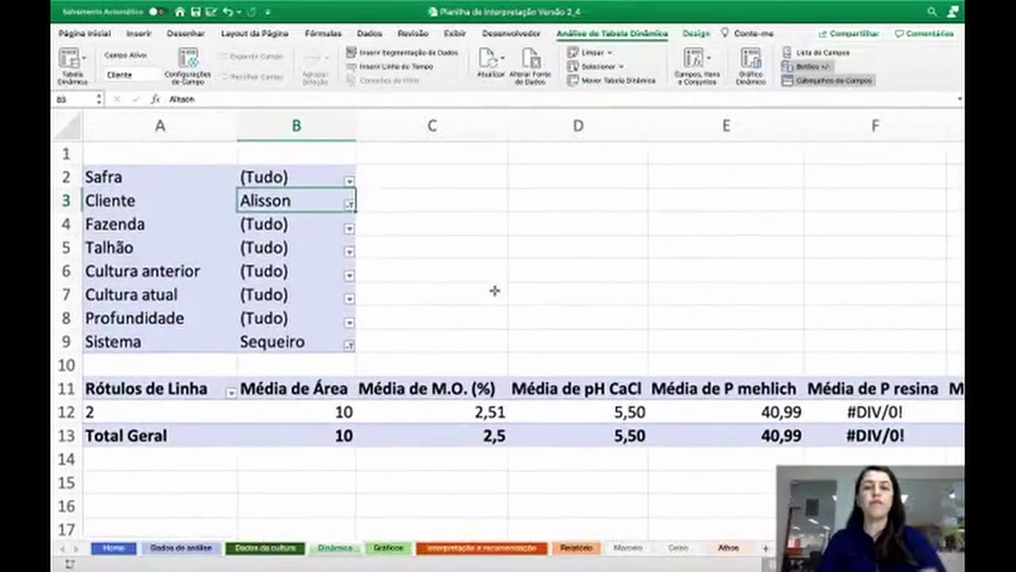
pyautogui.hscroll(2, 365, 354)
pyautogui.hscroll(15, 364, 355)
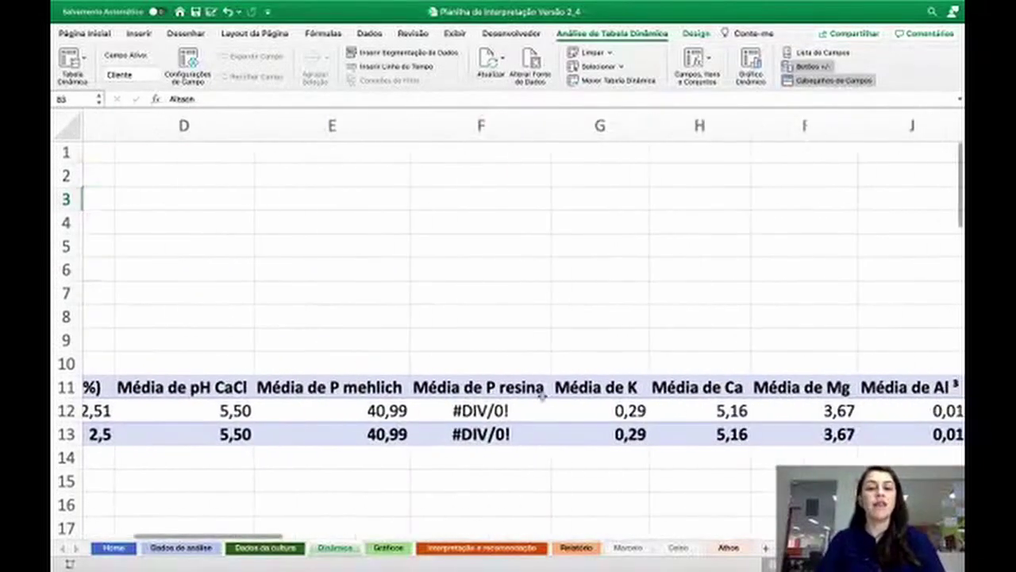
pyautogui.hscroll(20, 544, 399)
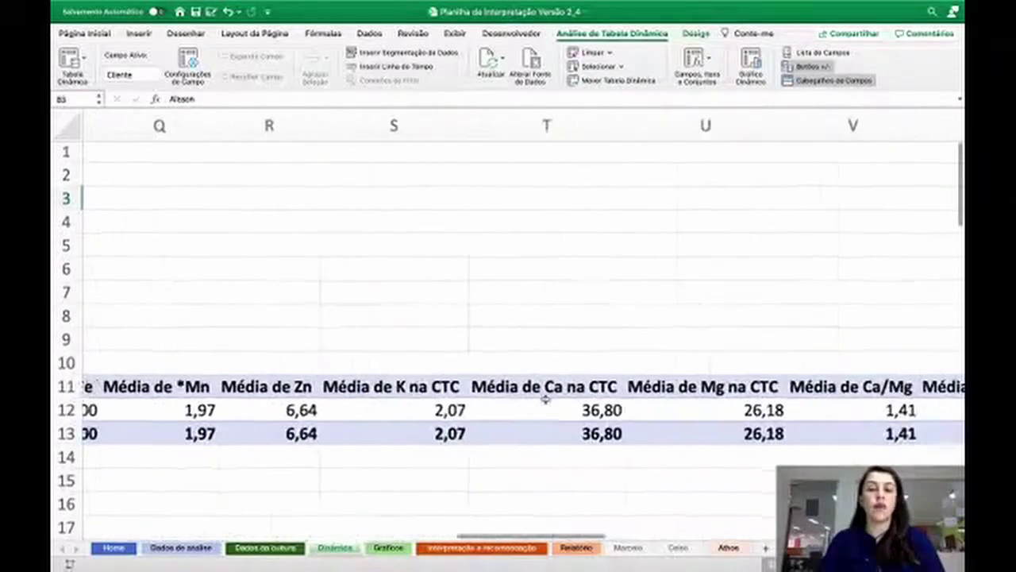
pyautogui.hscroll(-20, 545, 399)
pyautogui.hscroll(-12, 545, 400)
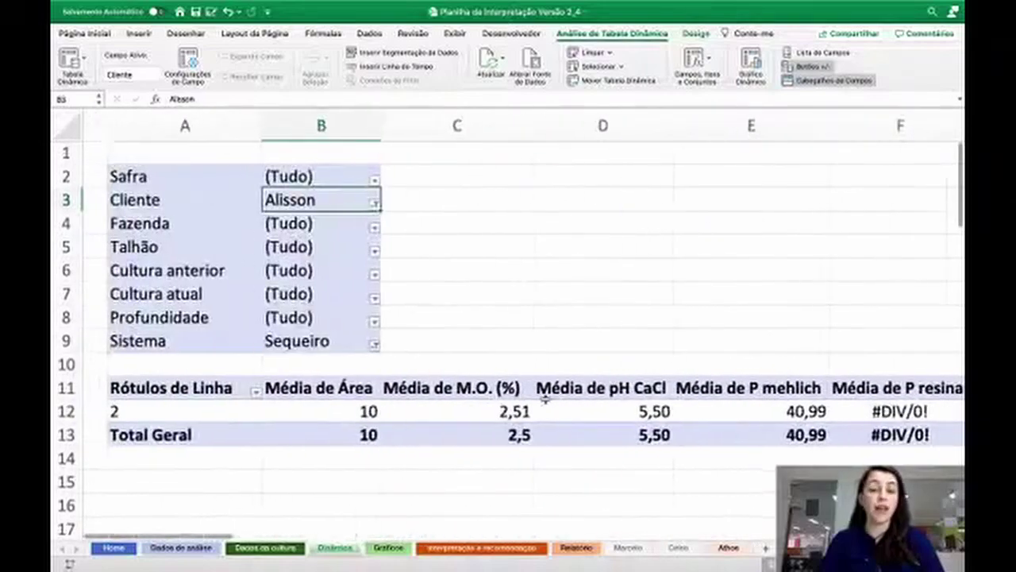
pyautogui.scroll(5, 737, 433)
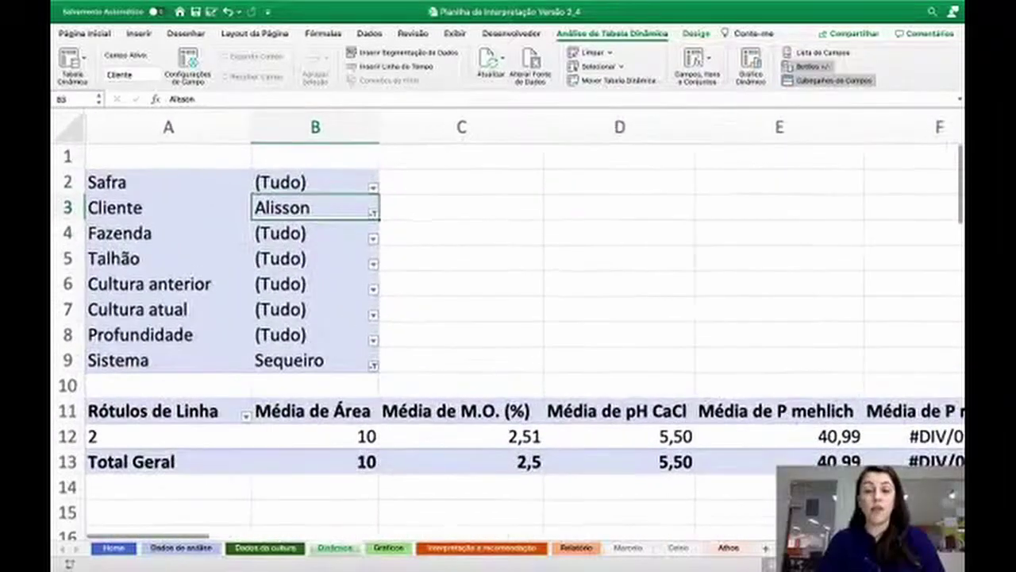
pyautogui.scroll(-3, 738, 434)
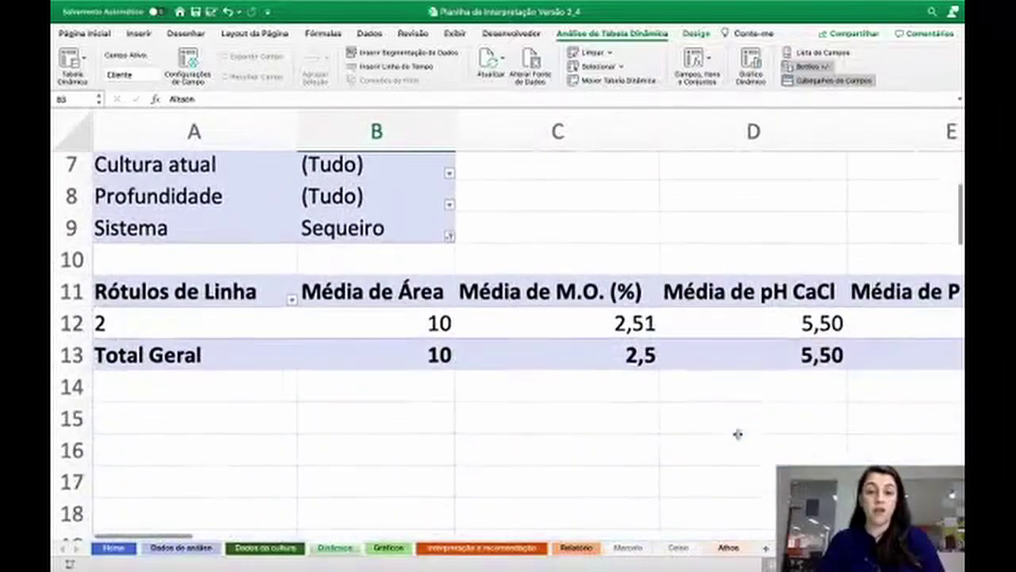
pyautogui.scroll(2, 632, 437)
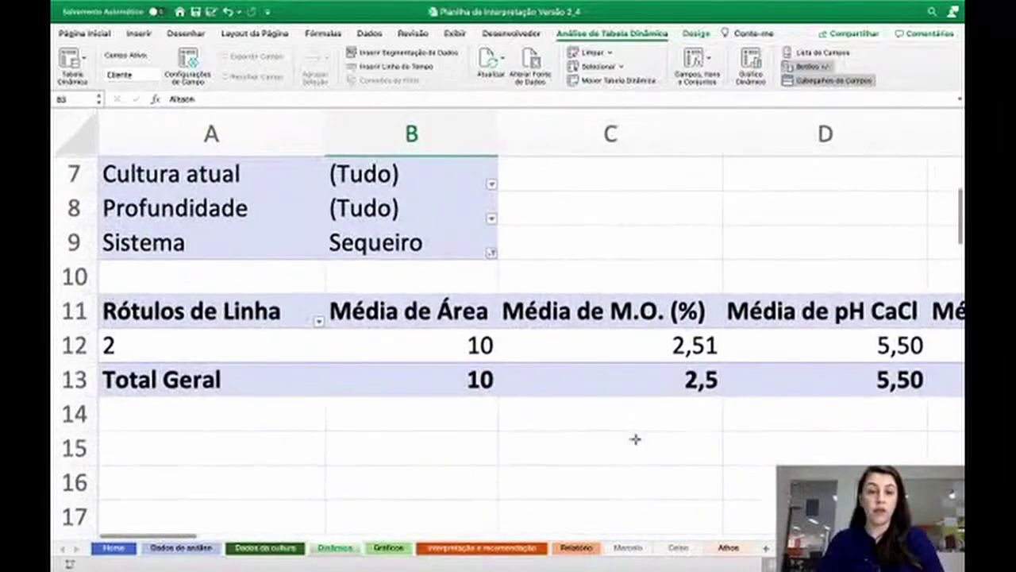
# Step: Examine the general averages and the interpretations by system, texture and CTC on the Interpretação e recomendação sheet
pyautogui.click(446, 548)
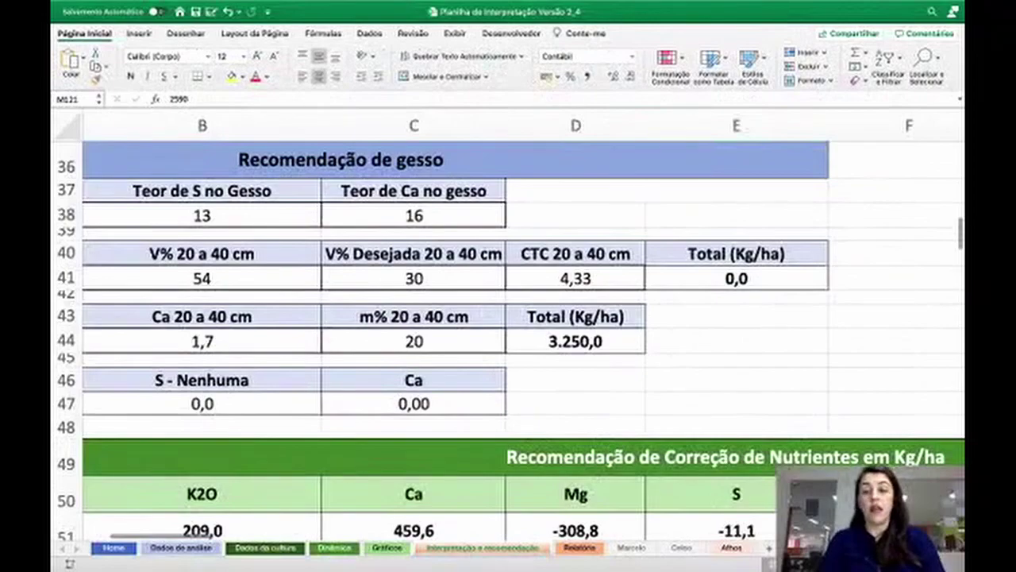
pyautogui.scroll(3, 508, 333)
pyautogui.scroll(15, 835, 359)
pyautogui.hscroll(-3, 635, 397)
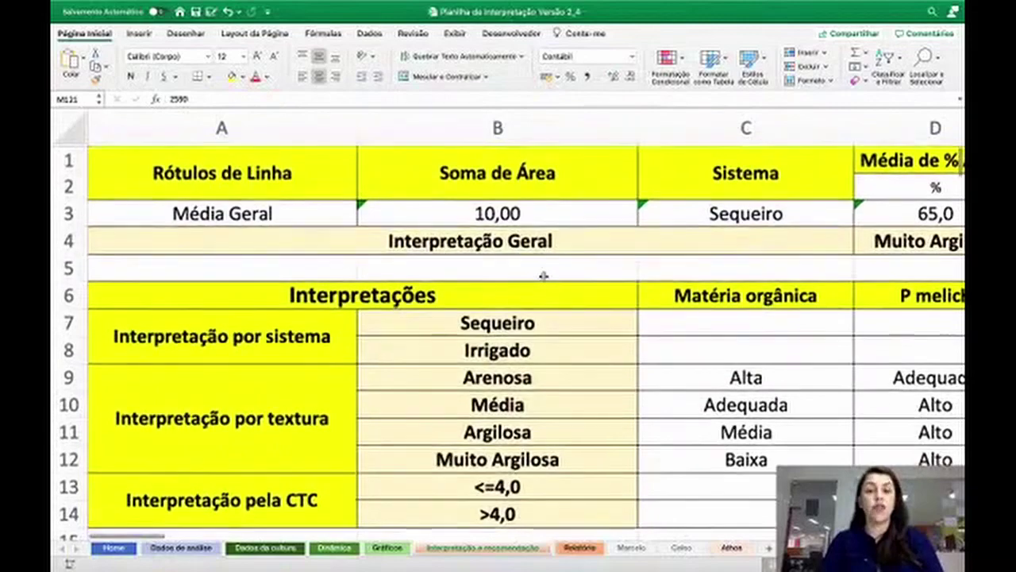
pyautogui.hscroll(4, 543, 275)
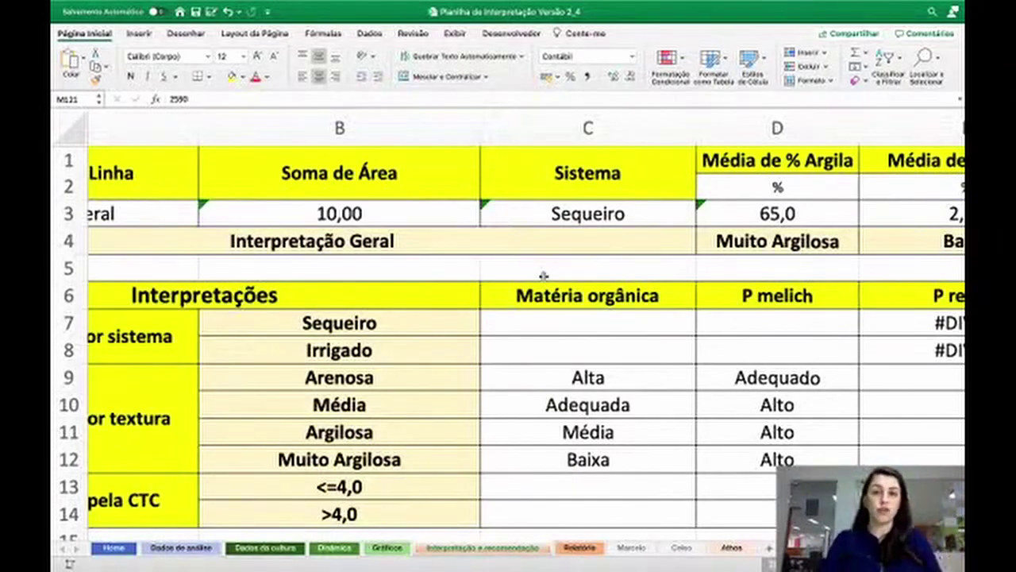
pyautogui.hscroll(-1, 544, 276)
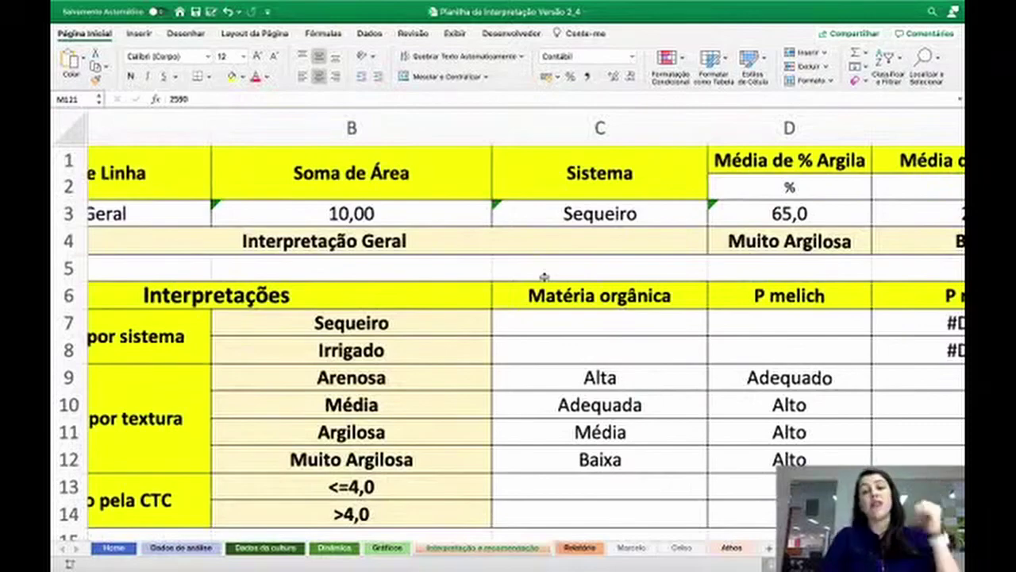
pyautogui.hscroll(3, 546, 286)
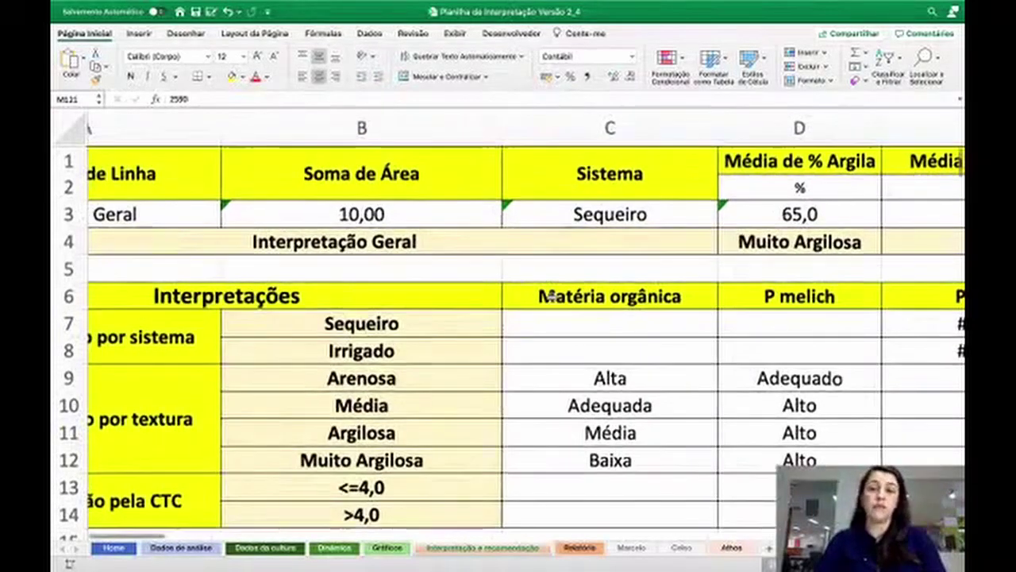
pyautogui.hscroll(-3, 551, 295)
pyautogui.hscroll(-3, 550, 295)
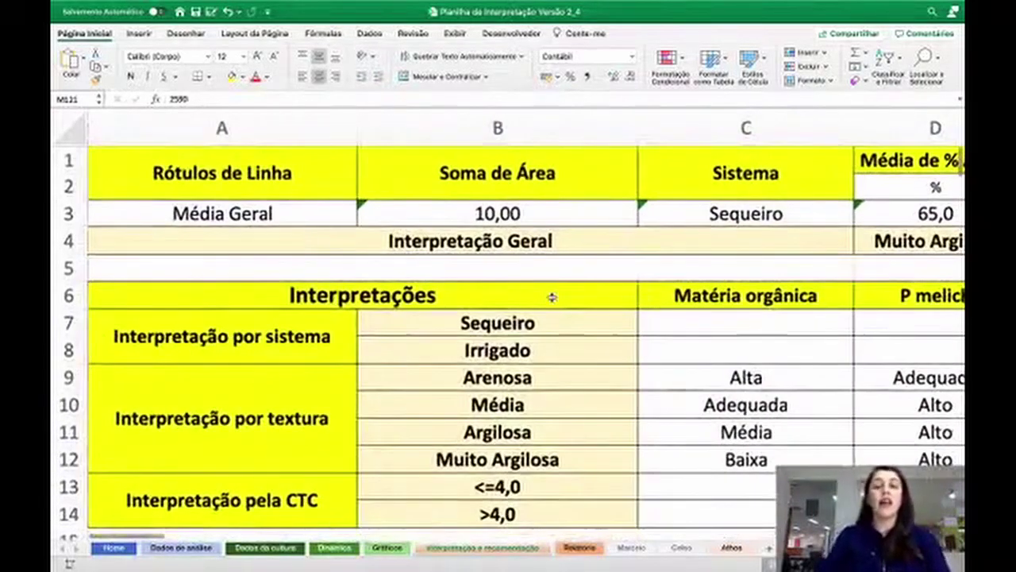
# Step: Review the Área, Cultura Anterior, Cultura Atual and Início de Plantio Direto entries on the Home sheet
pyautogui.click(112, 547)
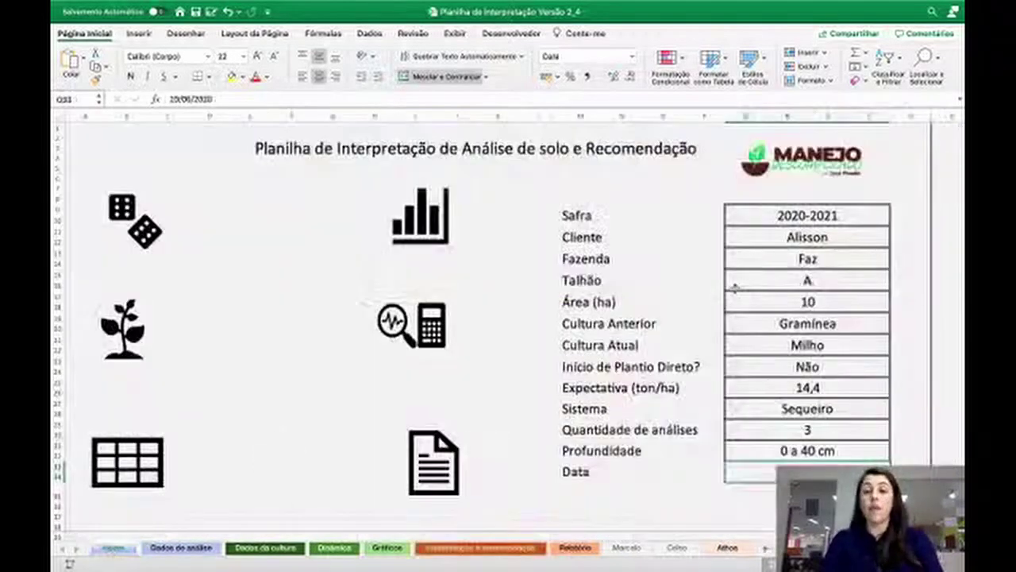
pyautogui.click(758, 295)
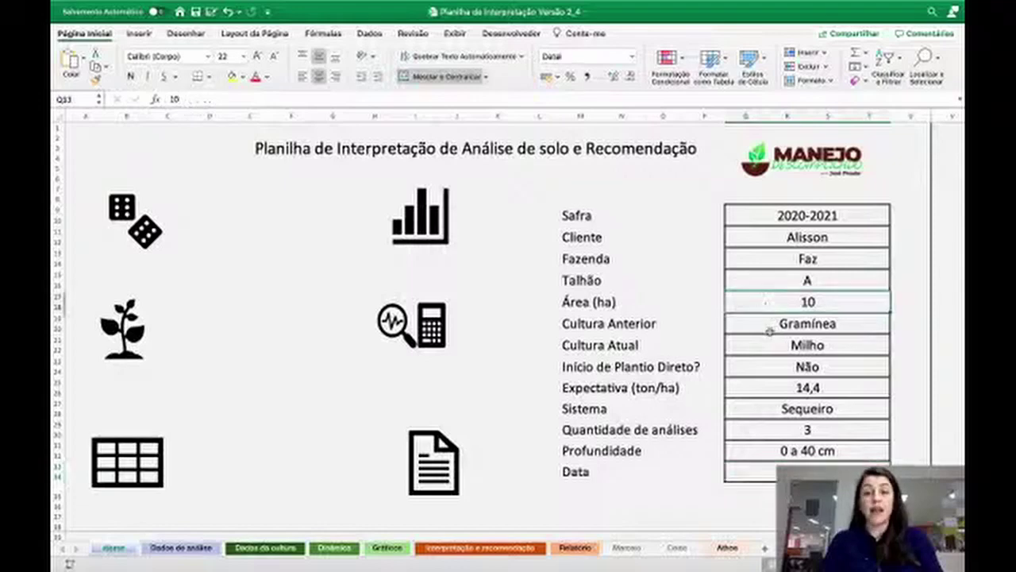
pyautogui.click(750, 325)
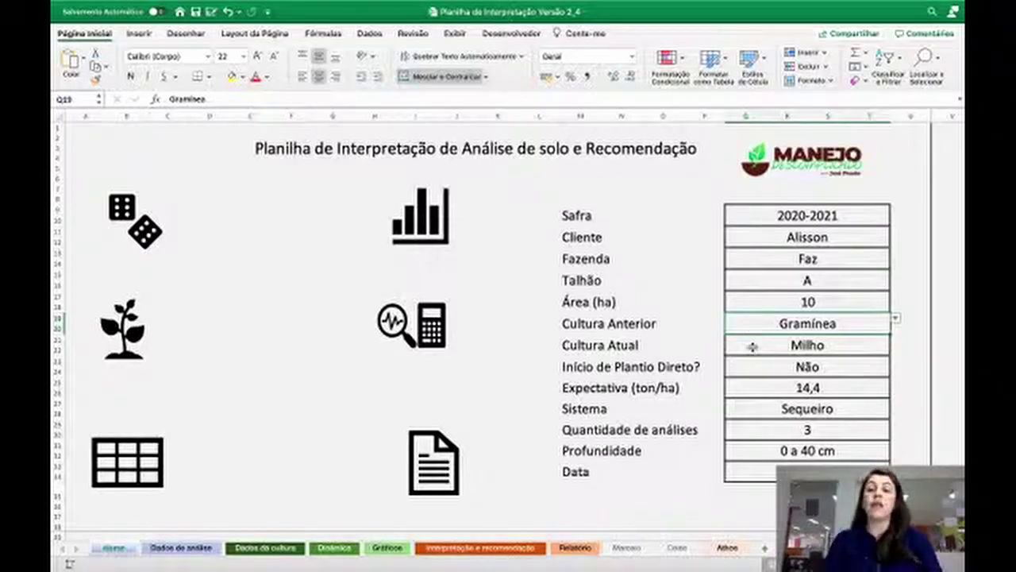
pyautogui.click(752, 347)
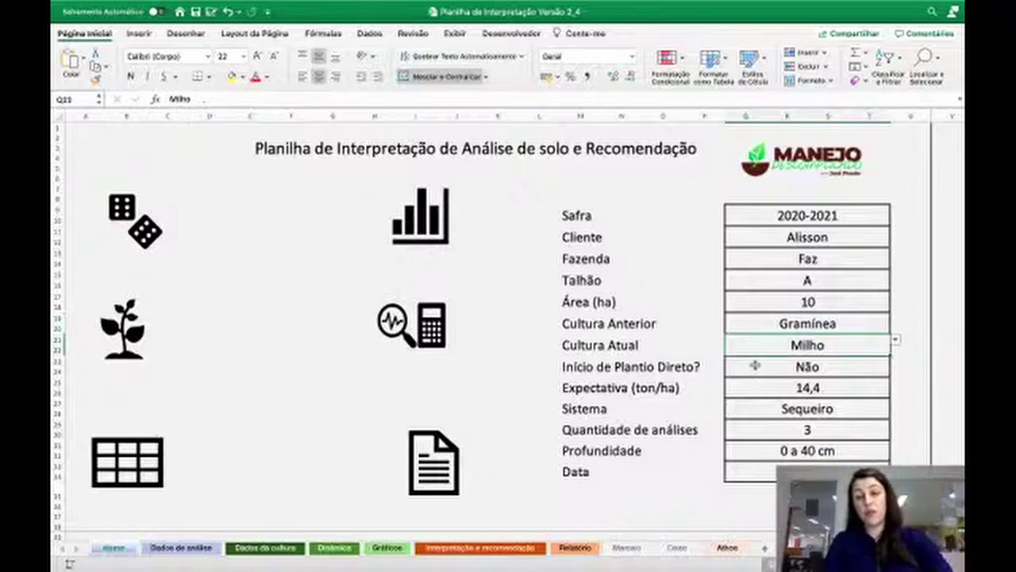
pyautogui.click(758, 368)
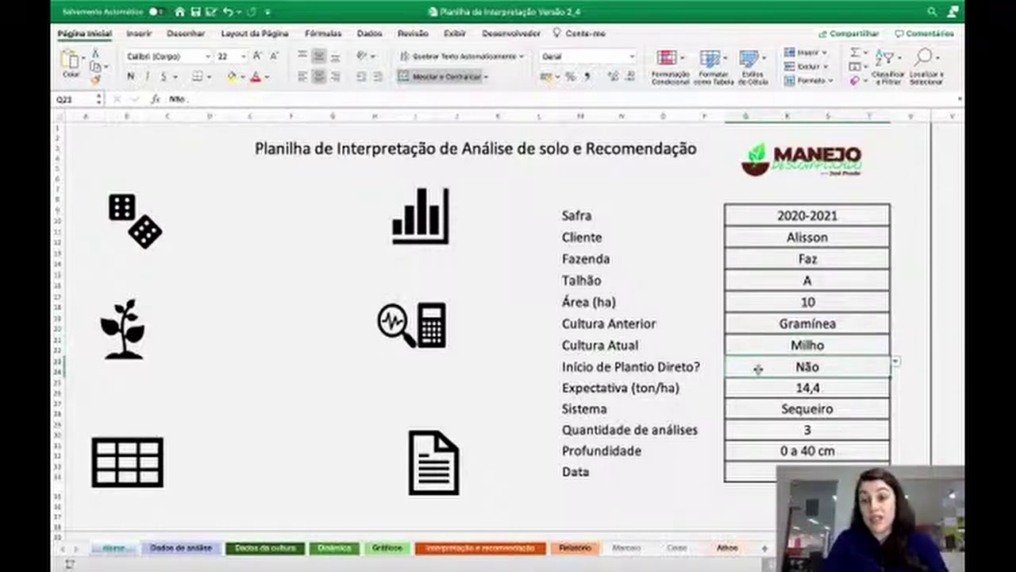